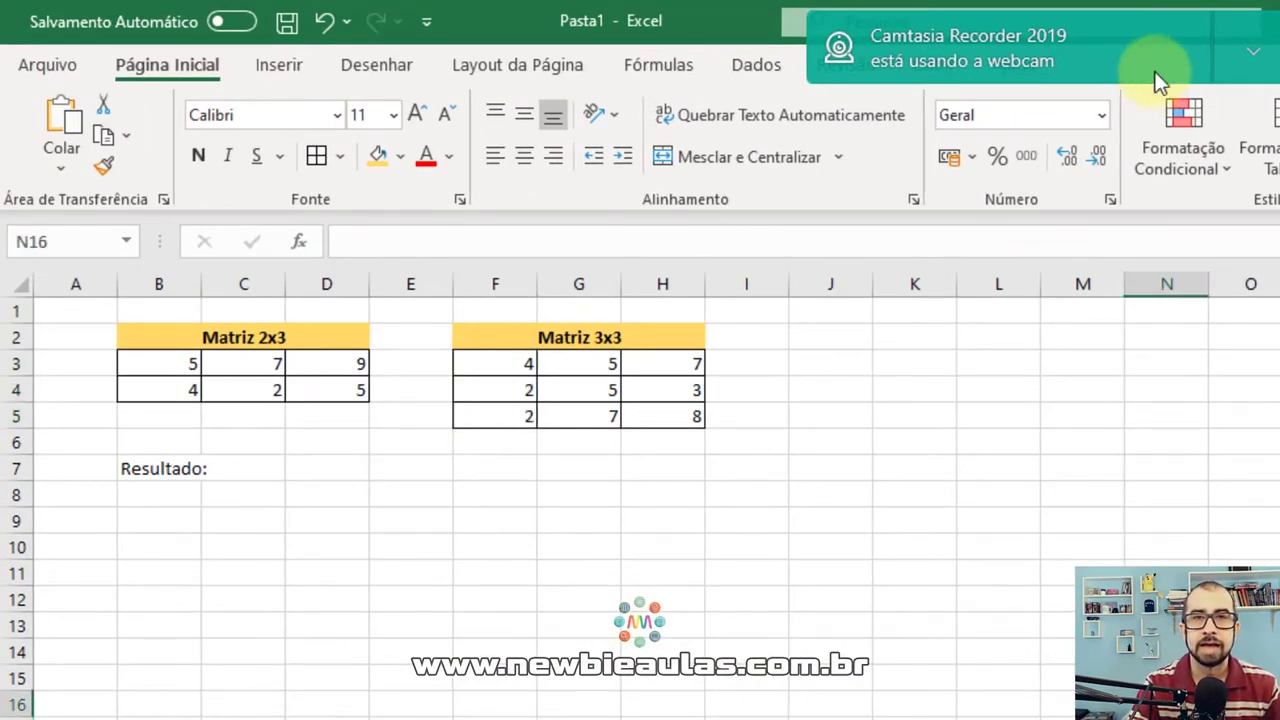
Select the Matriz 2x3 and Matriz 3x3 headings, then clear the selection
{"action": "left_click", "coordinate": [1120, 32]}
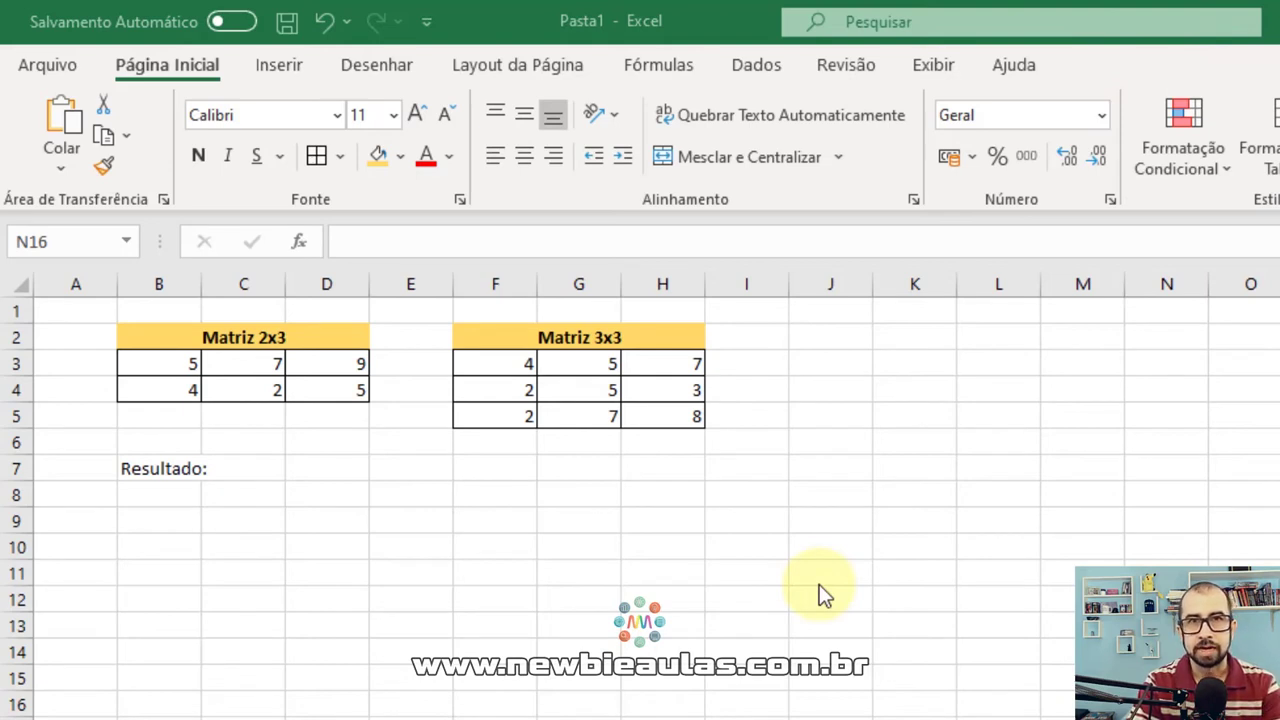
{"action": "left_click", "coordinate": [157, 337]}
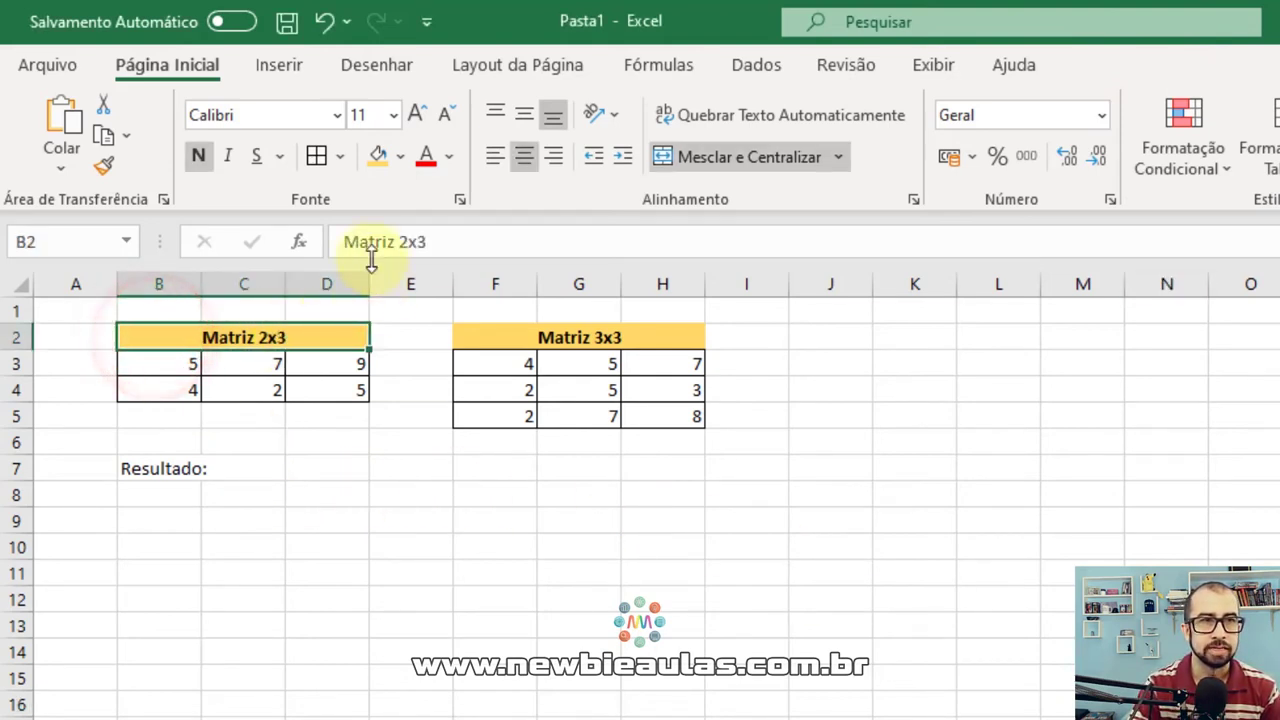
{"action": "left_click", "coordinate": [318, 160]}
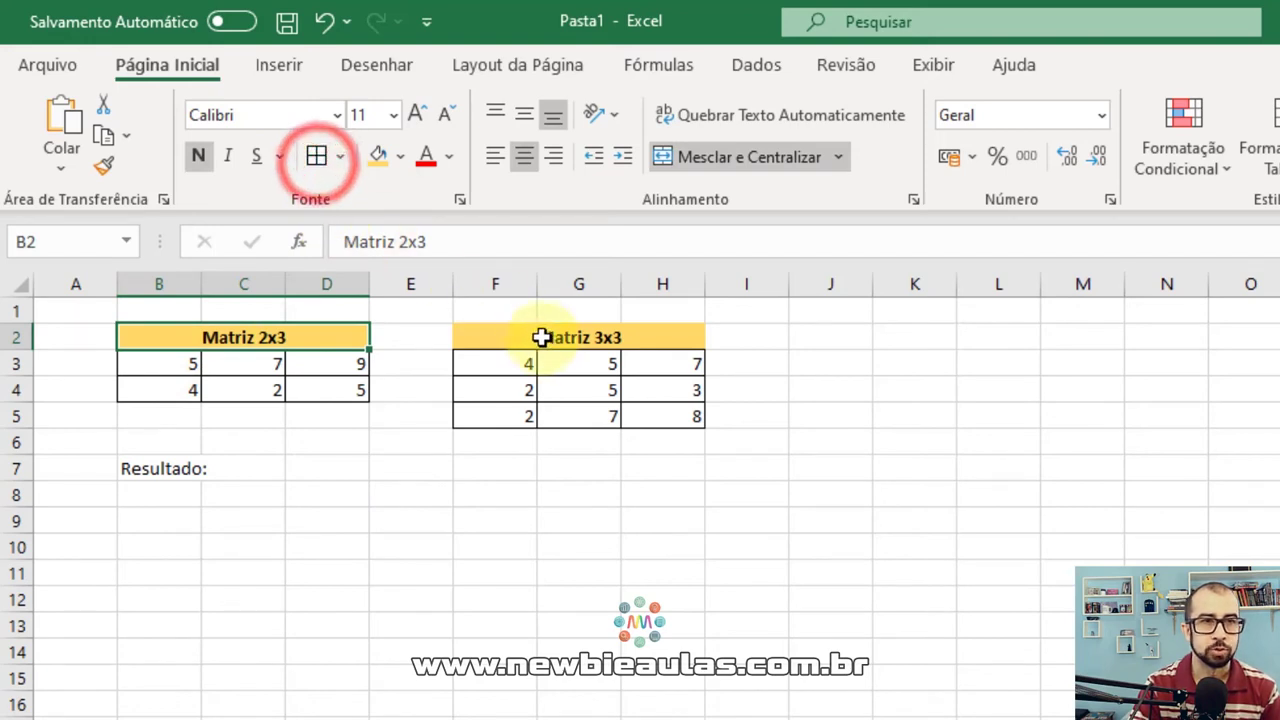
{"action": "left_click", "coordinate": [541, 337]}
{"action": "left_click", "coordinate": [316, 158]}
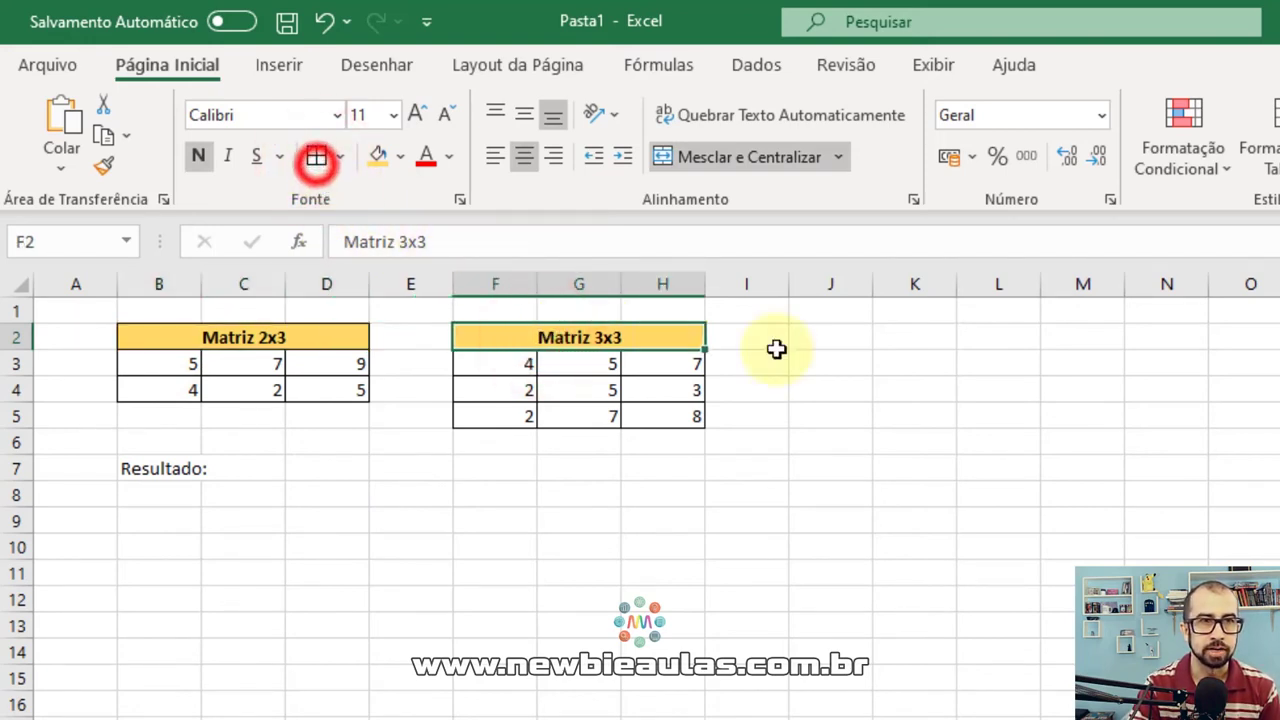
{"action": "left_click", "coordinate": [1262, 518]}
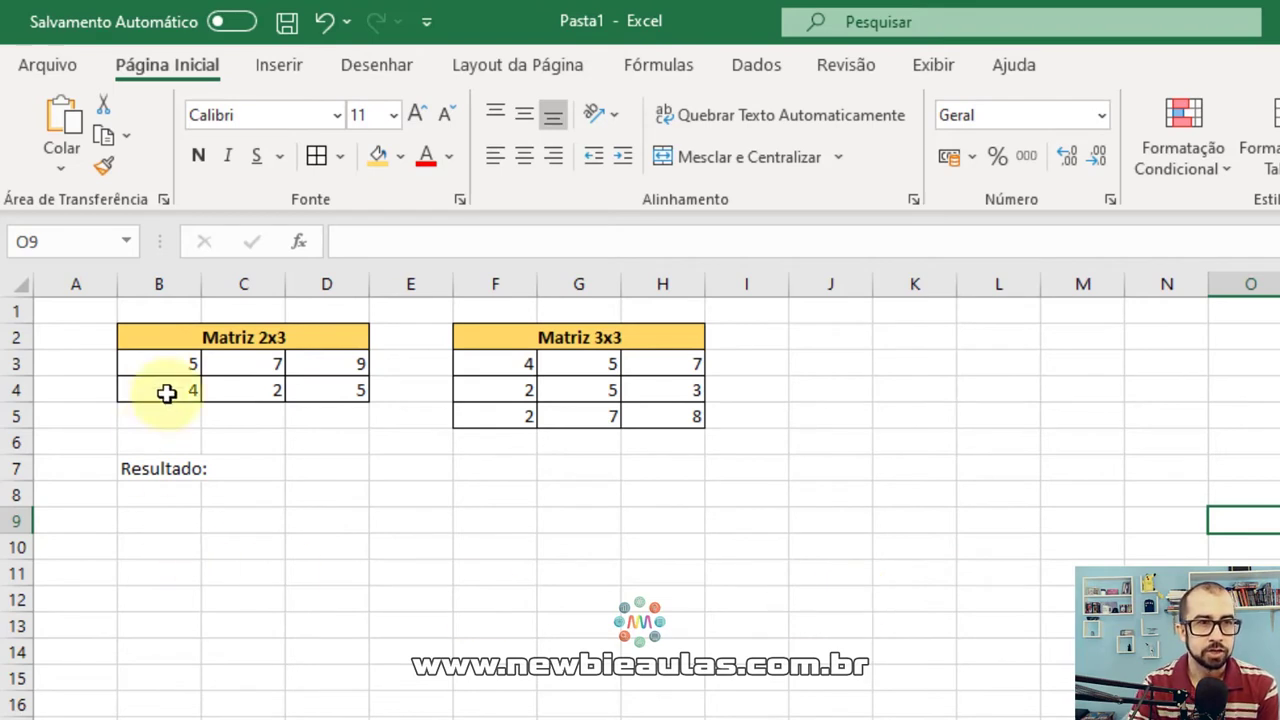
Select the first row of the 2x3 matrix and the first column of the 3x3 matrix
{"action": "left_click_drag", "start_coordinate": [150, 363], "coordinate": [347, 363]}
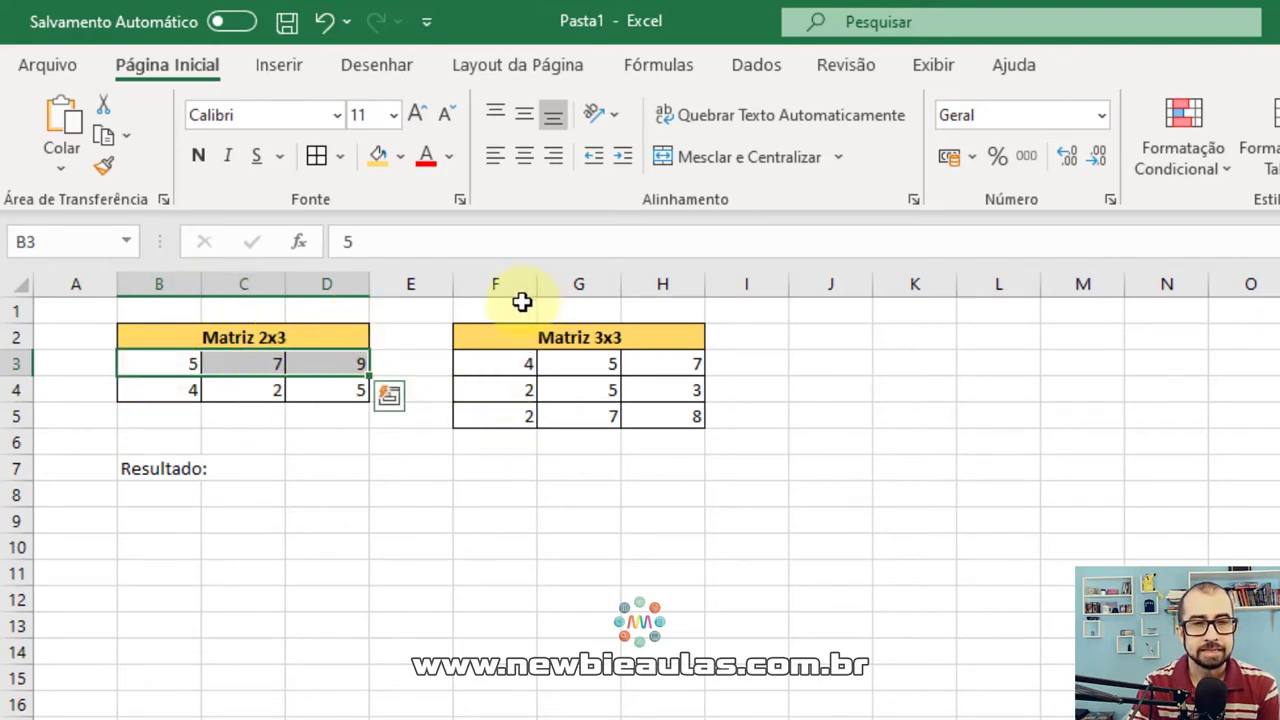
{"action": "left_click_drag", "start_coordinate": [509, 363], "coordinate": [505, 416]}
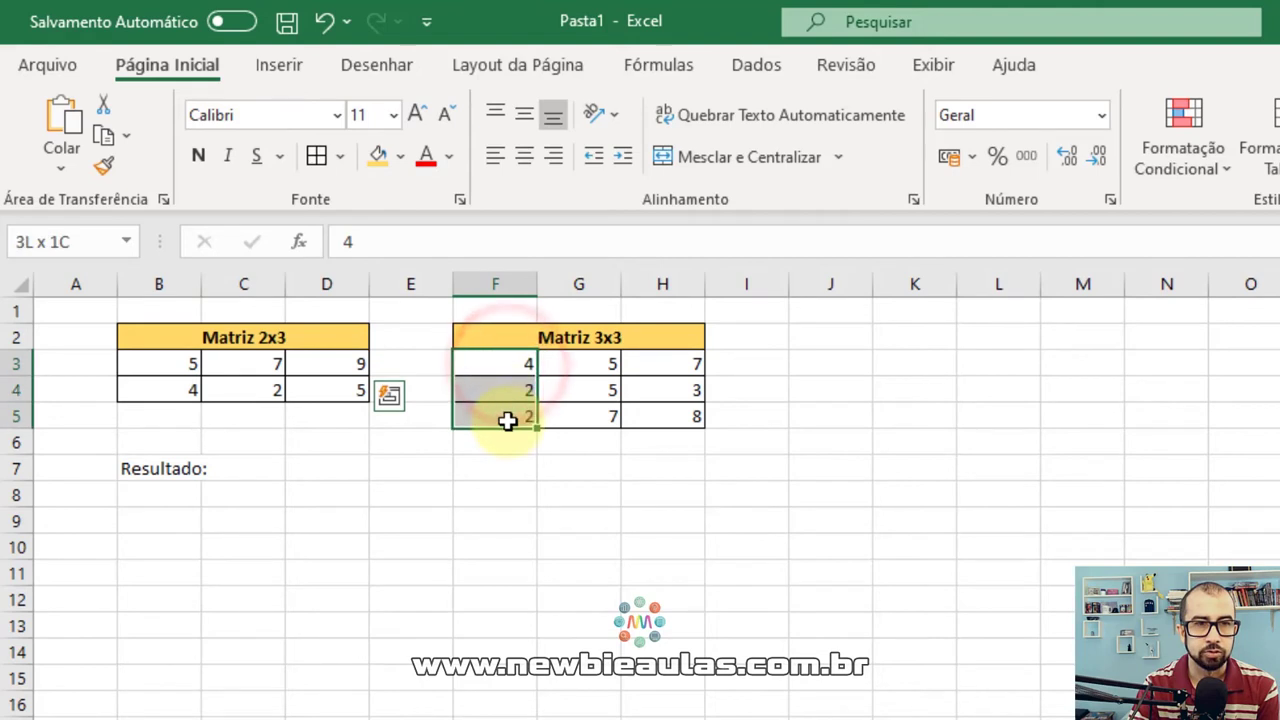
{"action": "left_click_drag", "start_coordinate": [165, 363], "coordinate": [330, 369]}
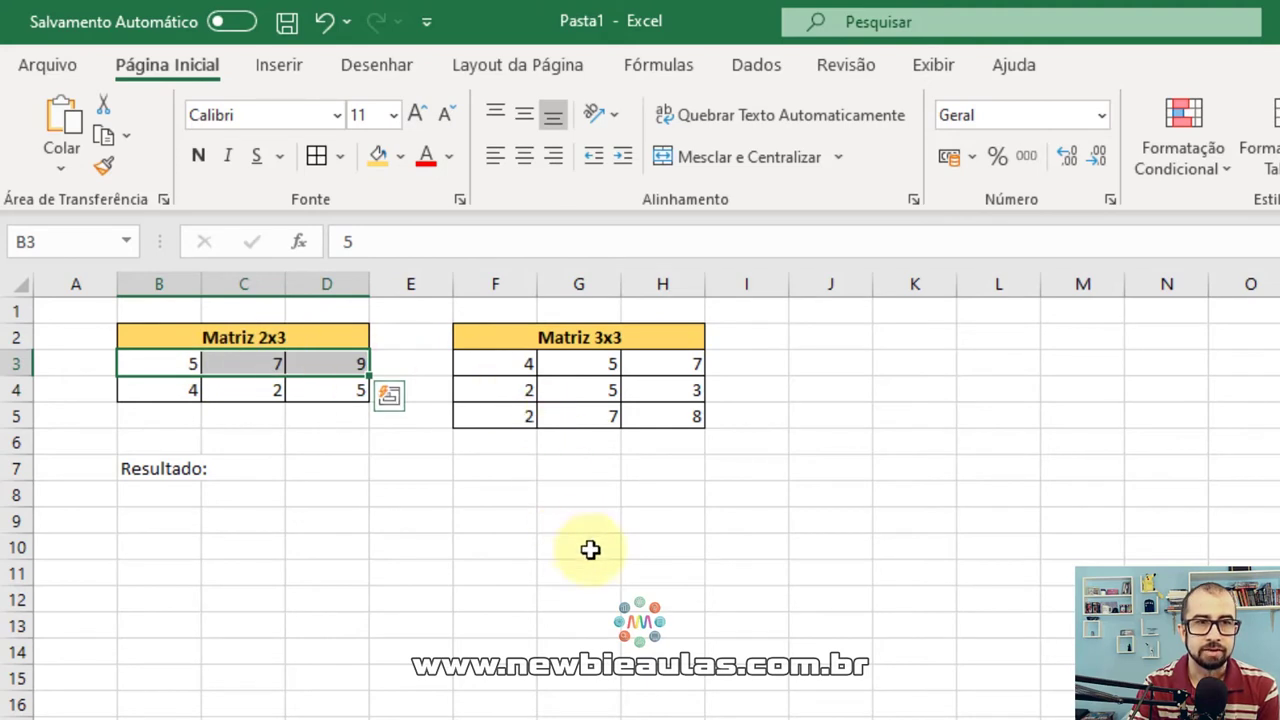
{"action": "left_click", "coordinate": [660, 573]}
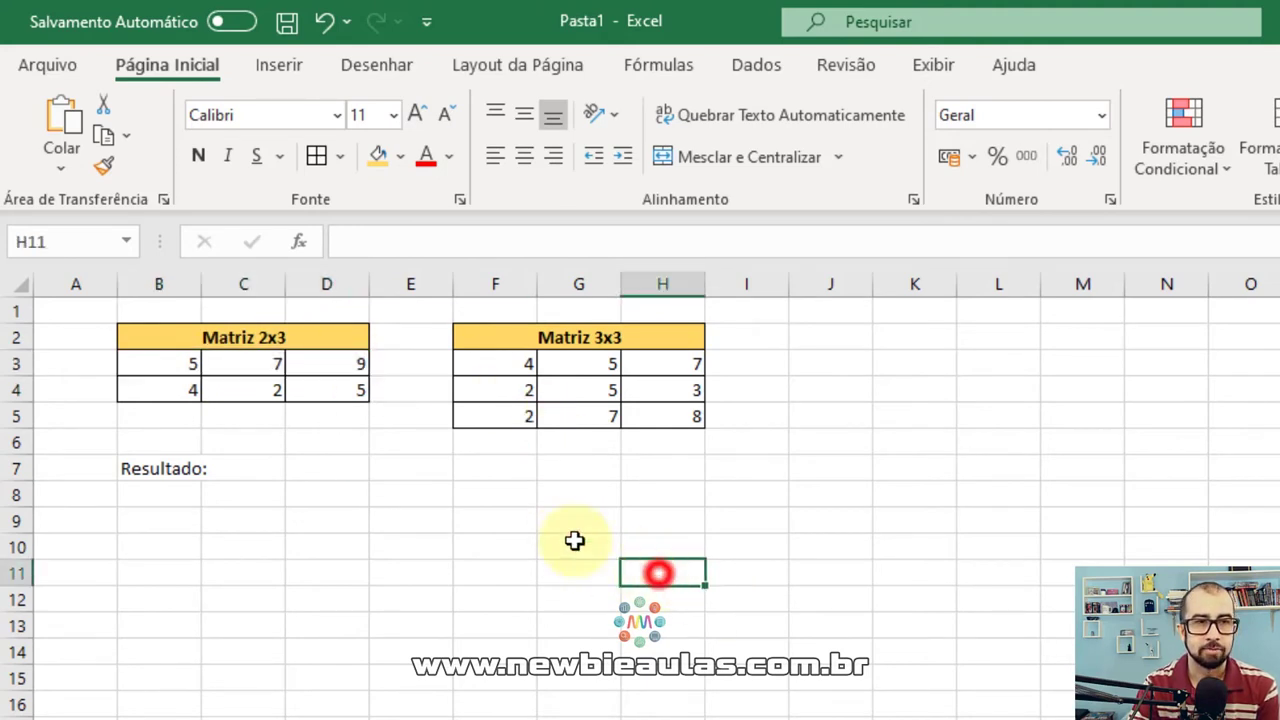
{"action": "left_click_drag", "start_coordinate": [157, 364], "coordinate": [317, 375]}
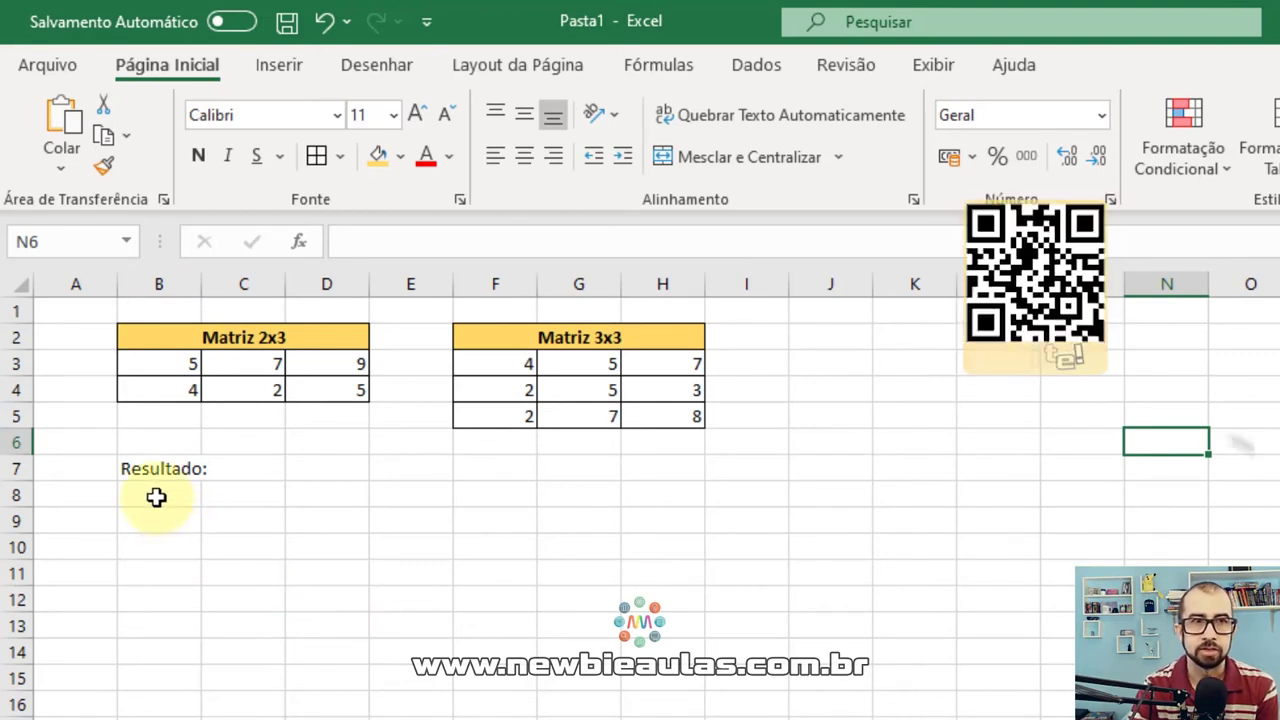
Select the two-row, three-column result range B8:D9 starting at cell B8
{"action": "left_click_drag", "start_coordinate": [153, 496], "coordinate": [323, 512]}
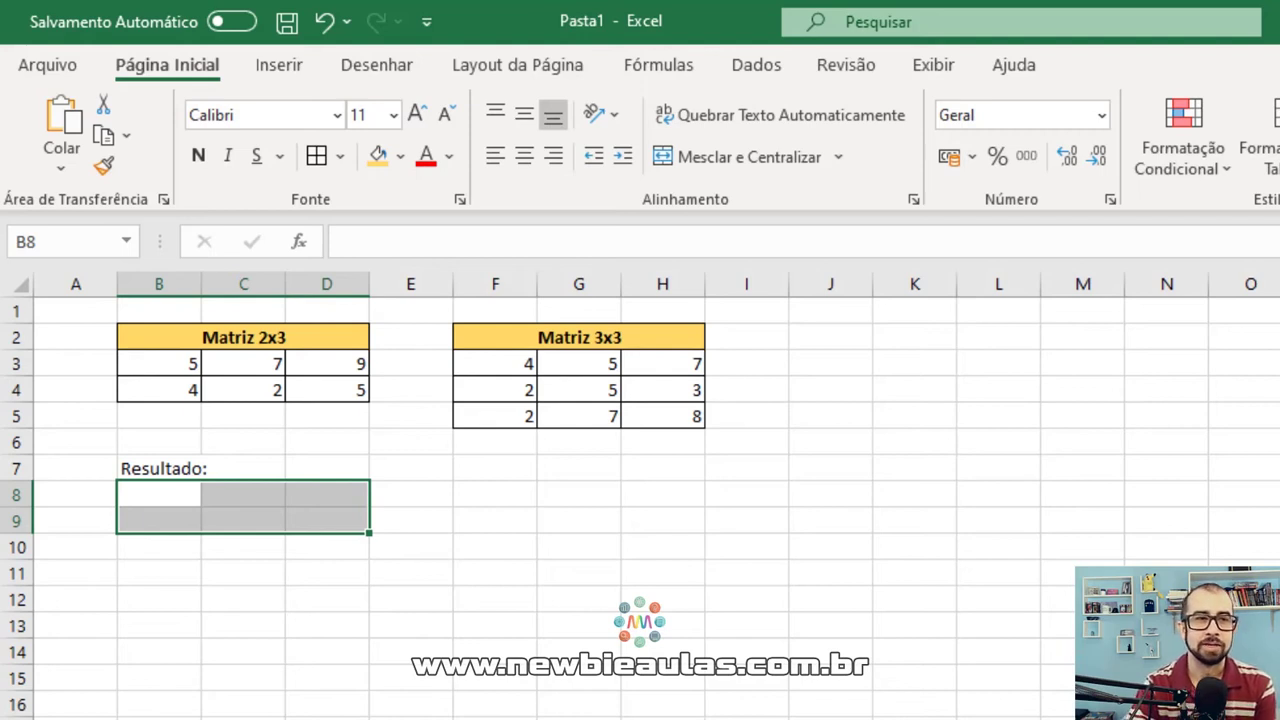
{"action": "left_click", "coordinate": [1010, 656]}
{"action": "left_click", "coordinate": [157, 494]}
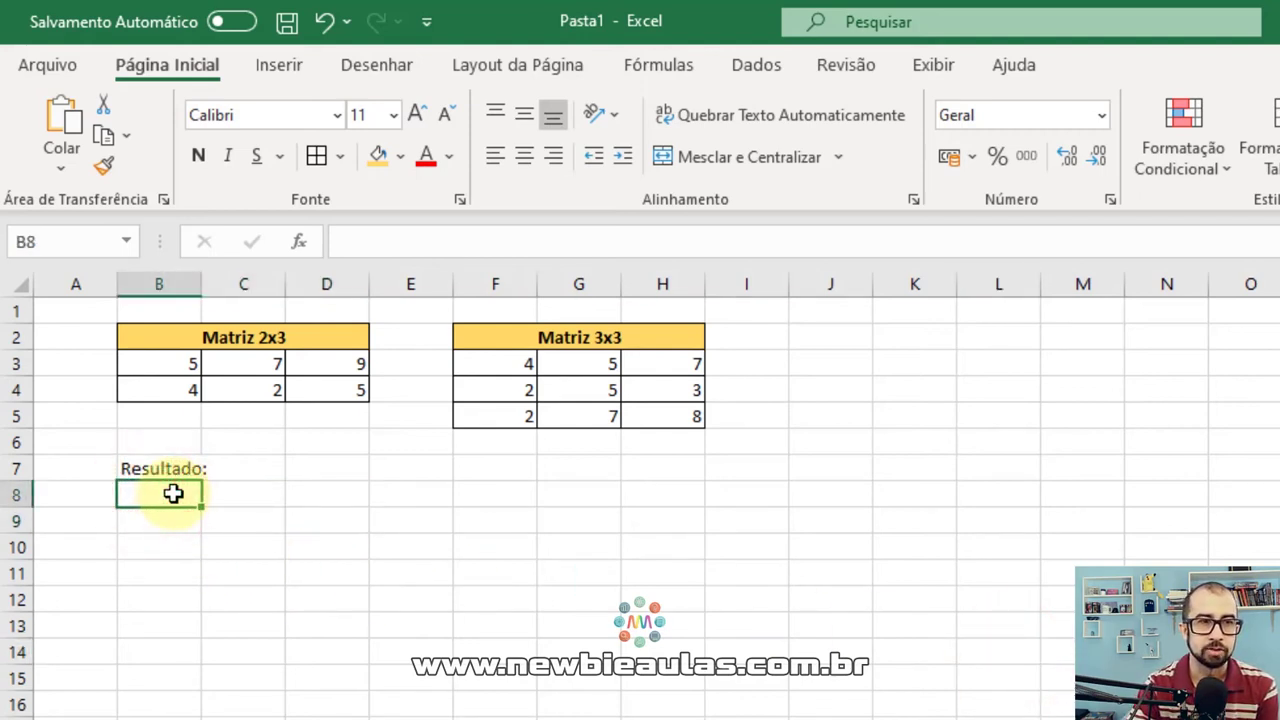
{"action": "left_click_drag", "start_coordinate": [173, 493], "coordinate": [329, 509]}
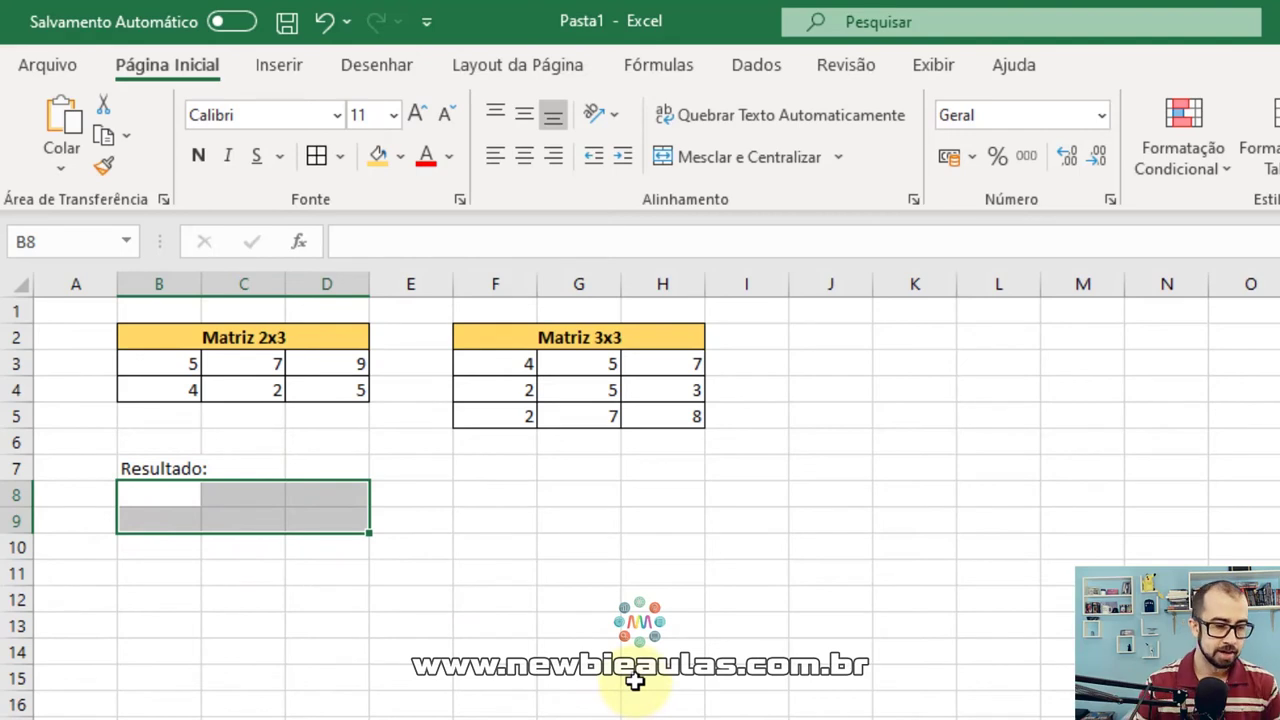
Start typing =MATRIZ.MULT( in B8 using the autocomplete suggestion
{"action": "key", "text": "F2"}
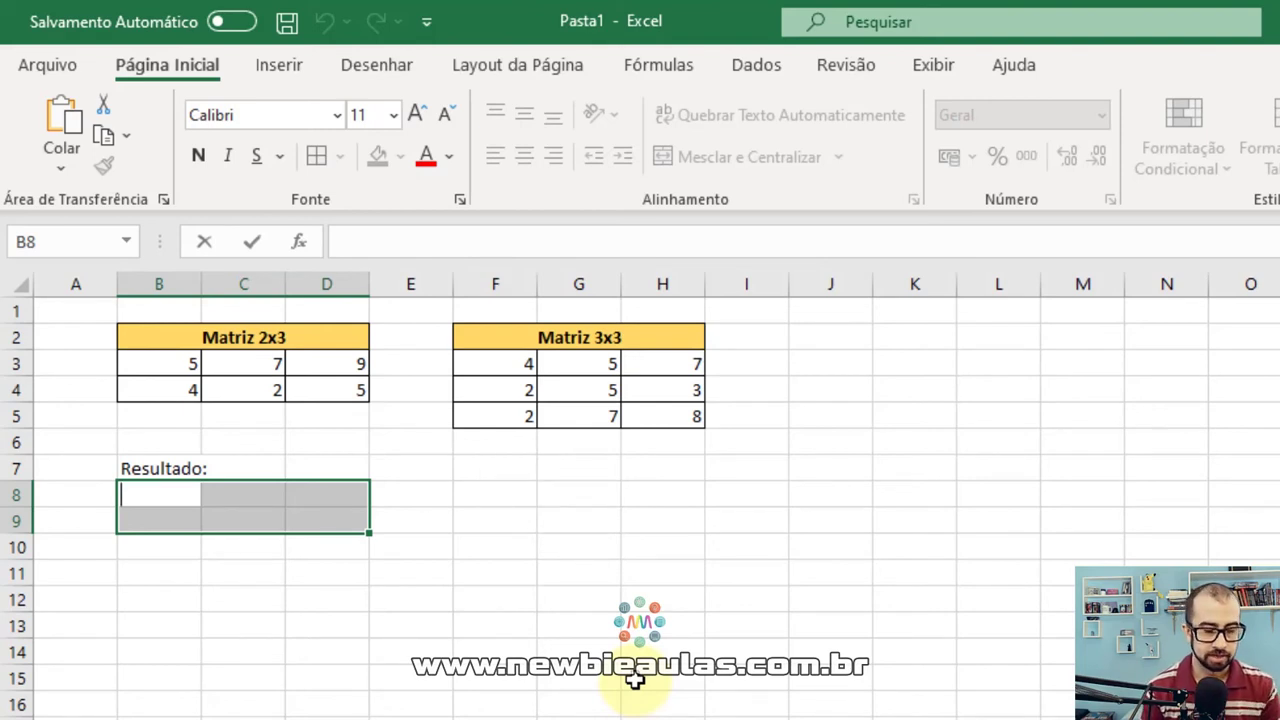
{"action": "type", "text": "="}
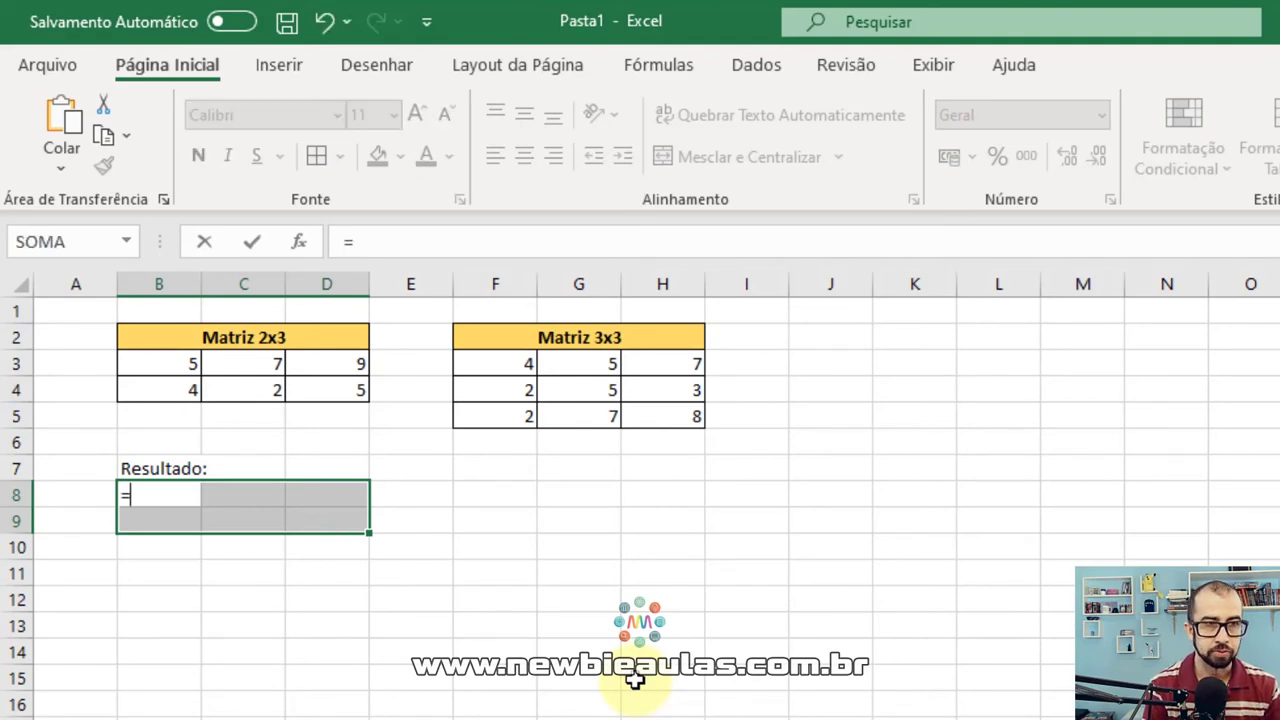
{"action": "type", "text": "m"}
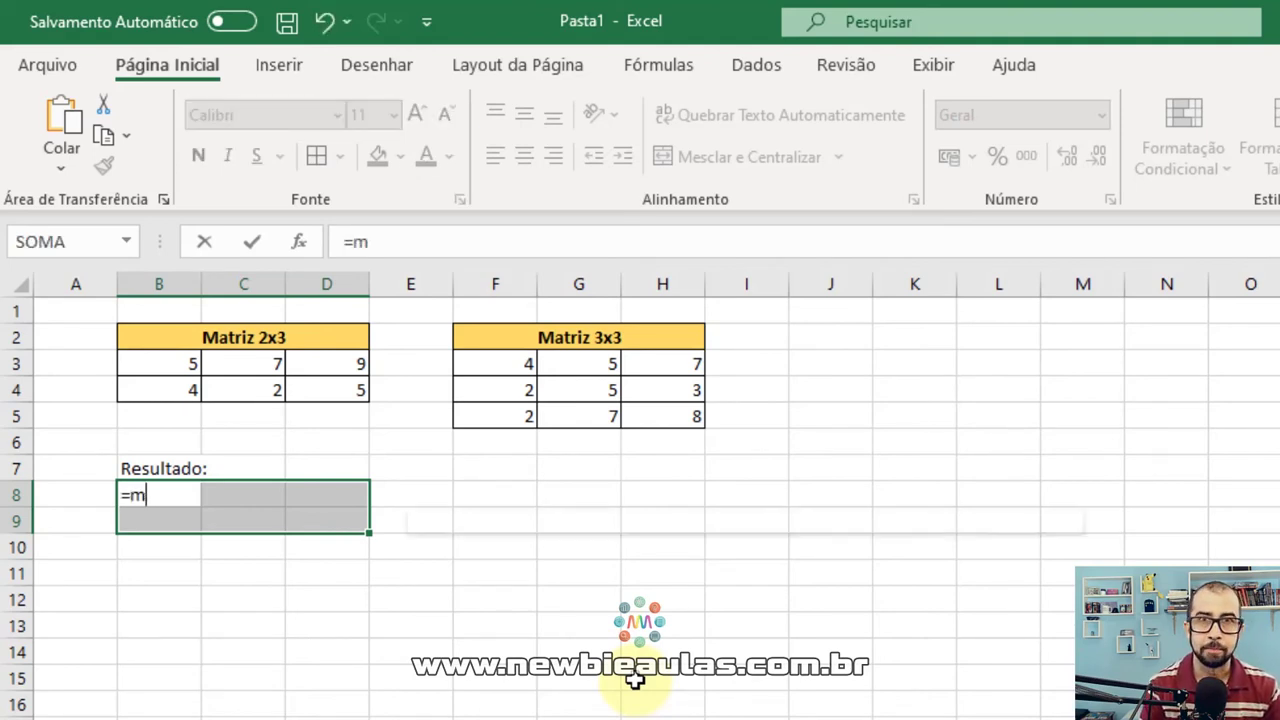
{"action": "type", "text": "atriz"}
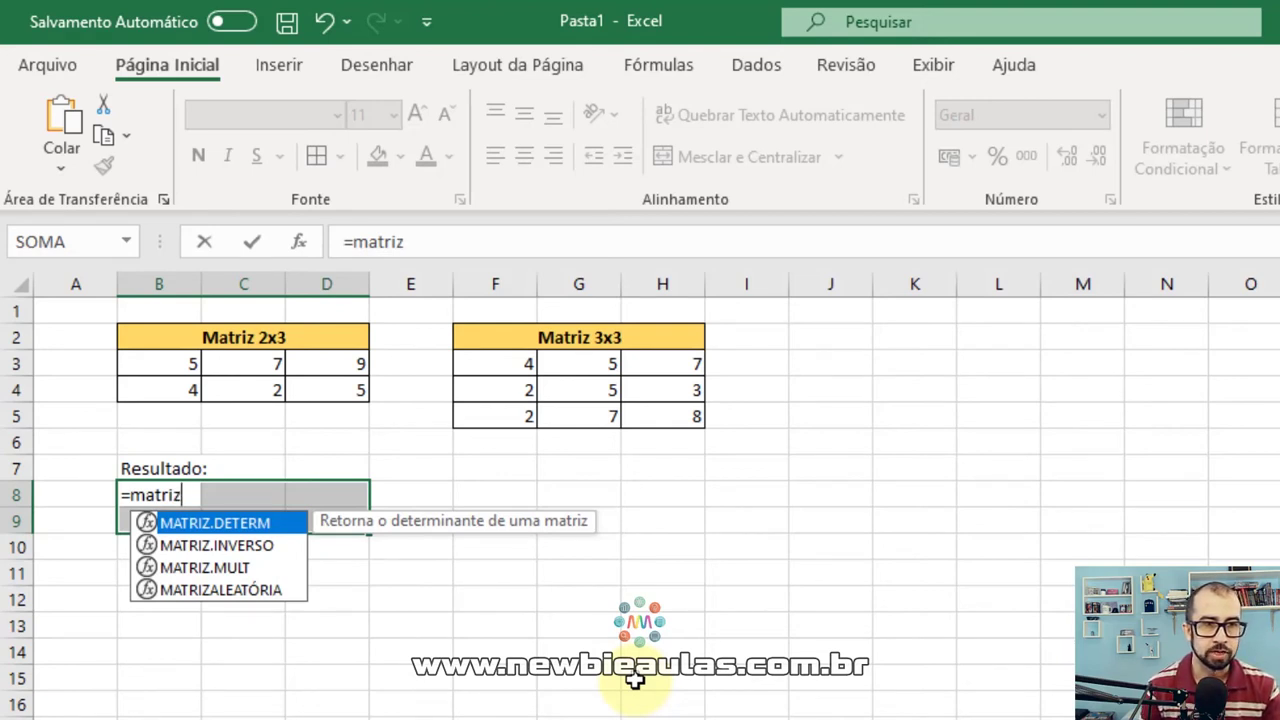
{"action": "key", "text": "Down"}
{"action": "key", "text": "Down"}
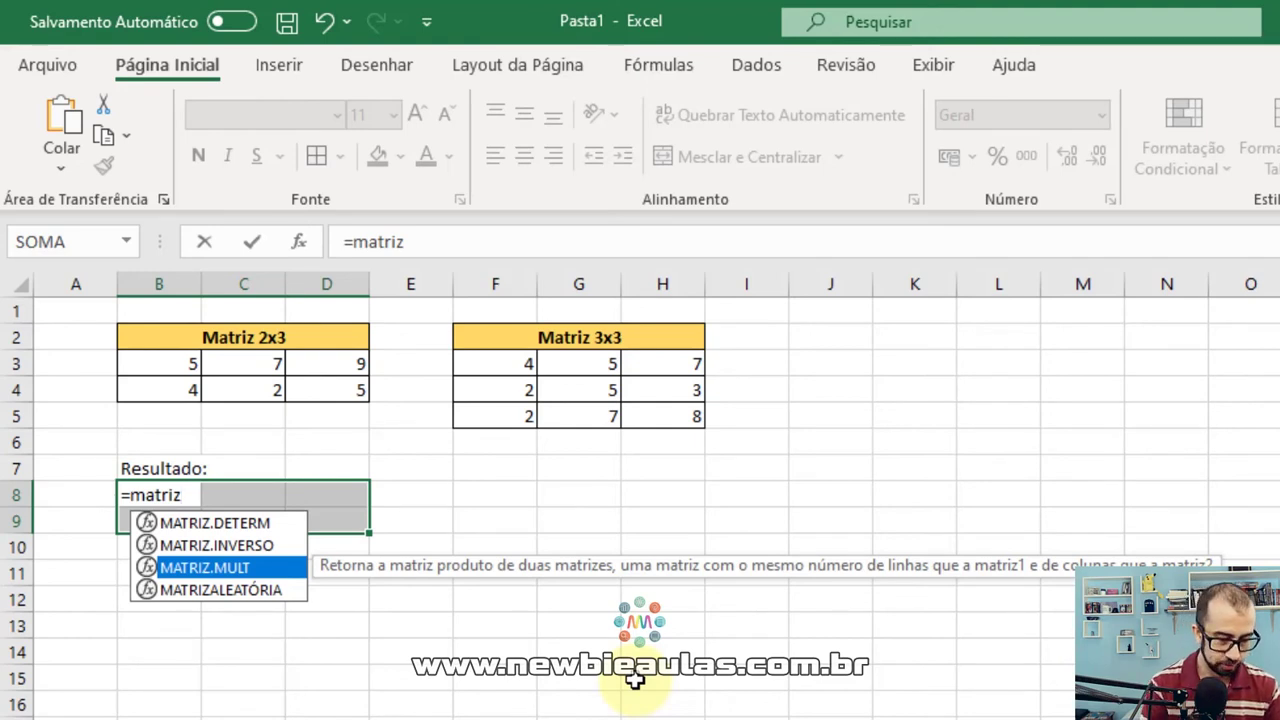
{"action": "type", "text": ".muç"}
{"action": "key", "text": "BackSpace"}
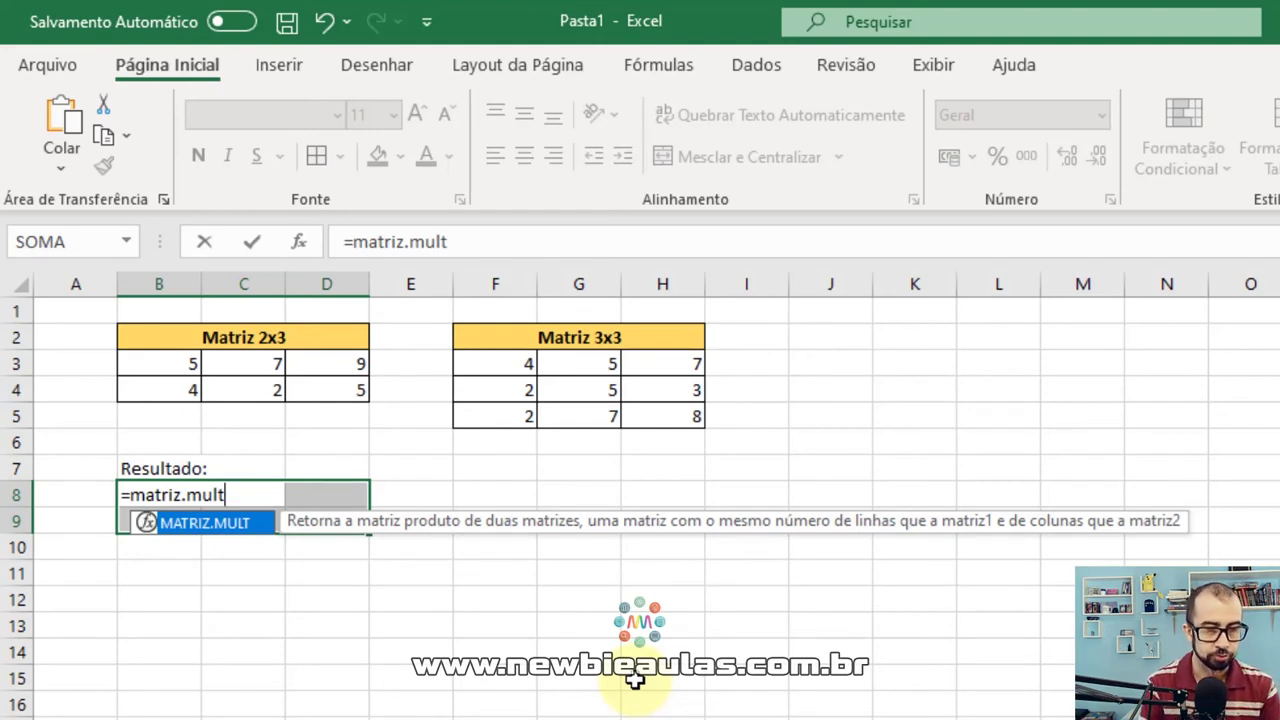
{"action": "type", "text": "("}
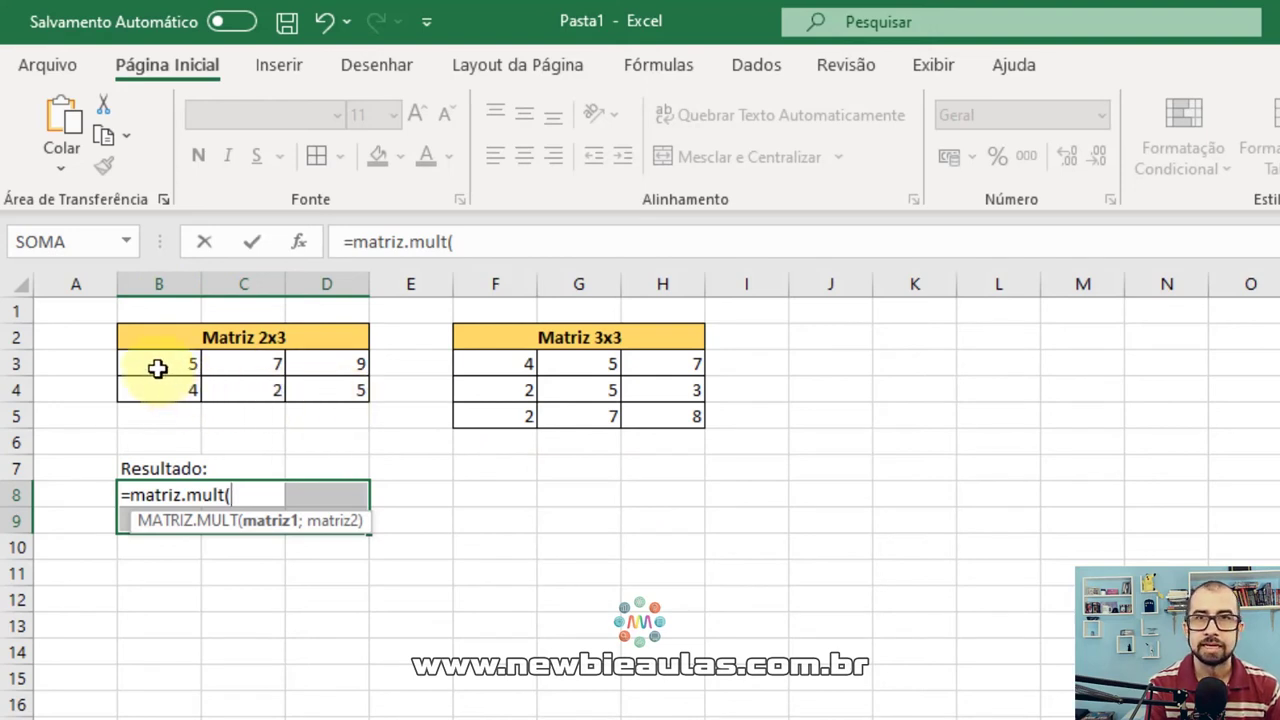
Complete the formula as =MATRIZ.MULT(B3:D4;F3:H5) by selecting both matrices
{"action": "left_click_drag", "start_coordinate": [145, 362], "coordinate": [328, 400]}
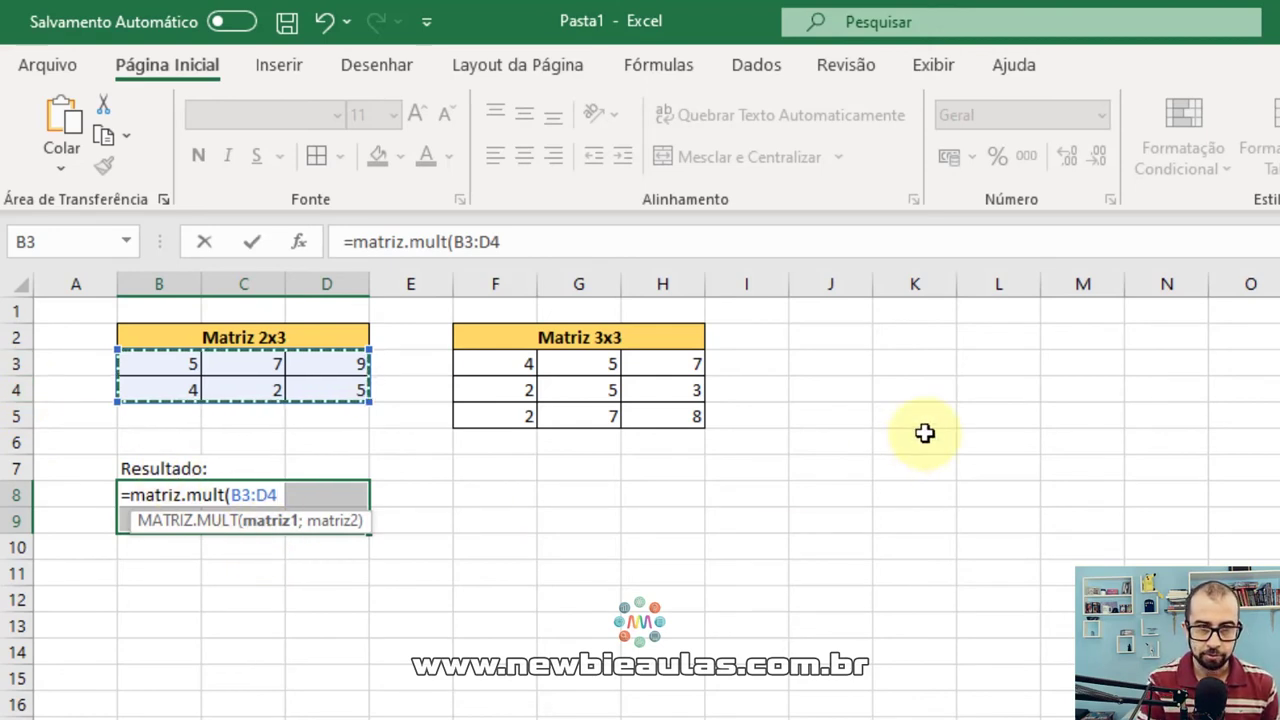
{"action": "type", "text": ";"}
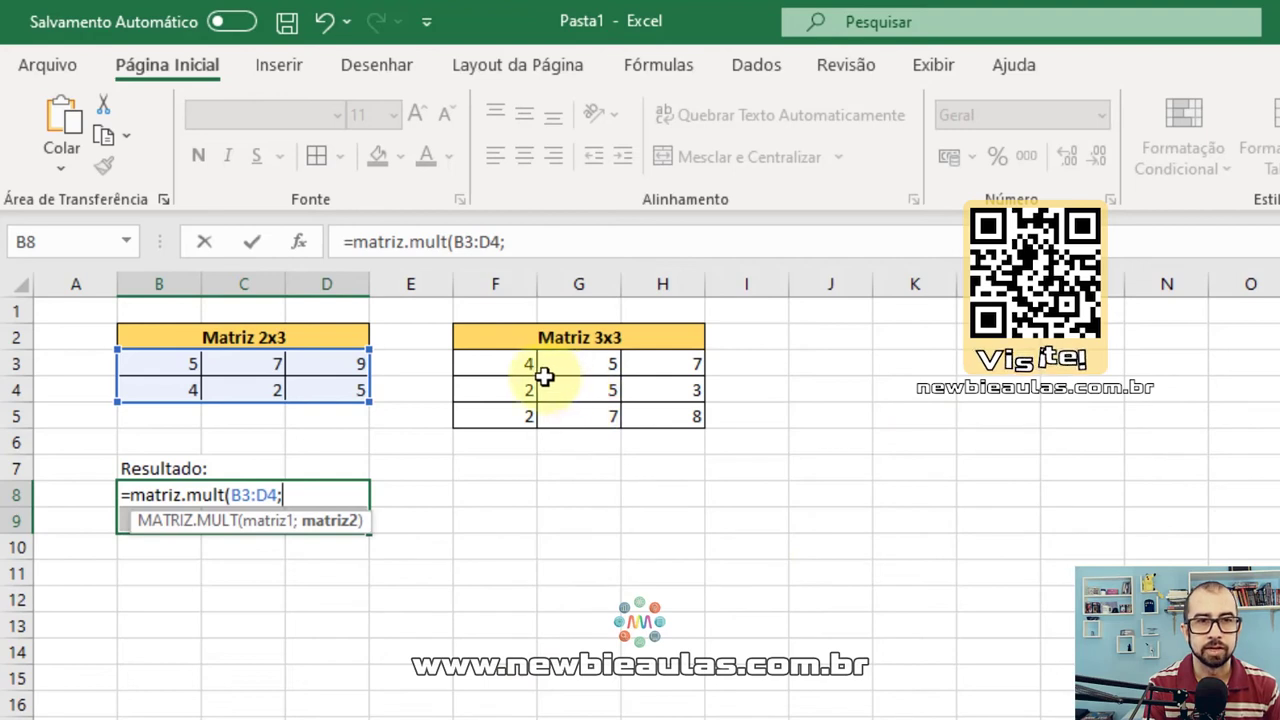
{"action": "left_click", "coordinate": [494, 362]}
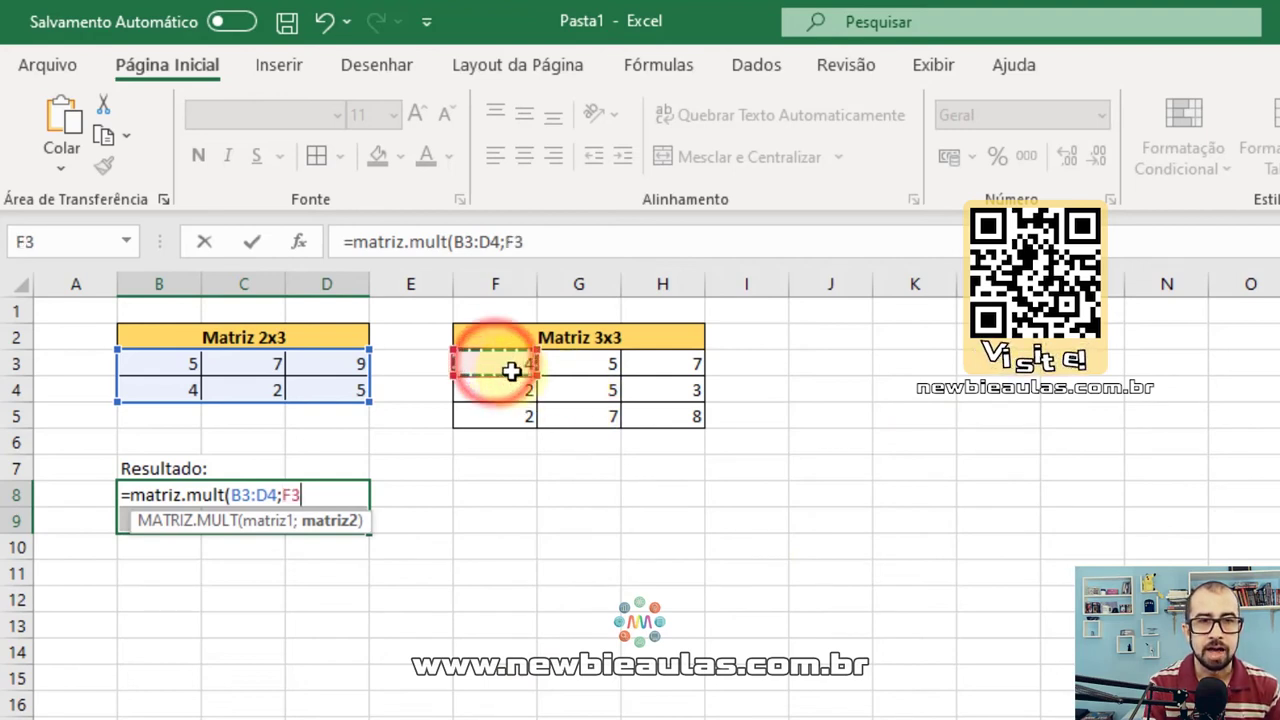
{"action": "left_click_drag", "start_coordinate": [494, 362], "coordinate": [668, 422]}
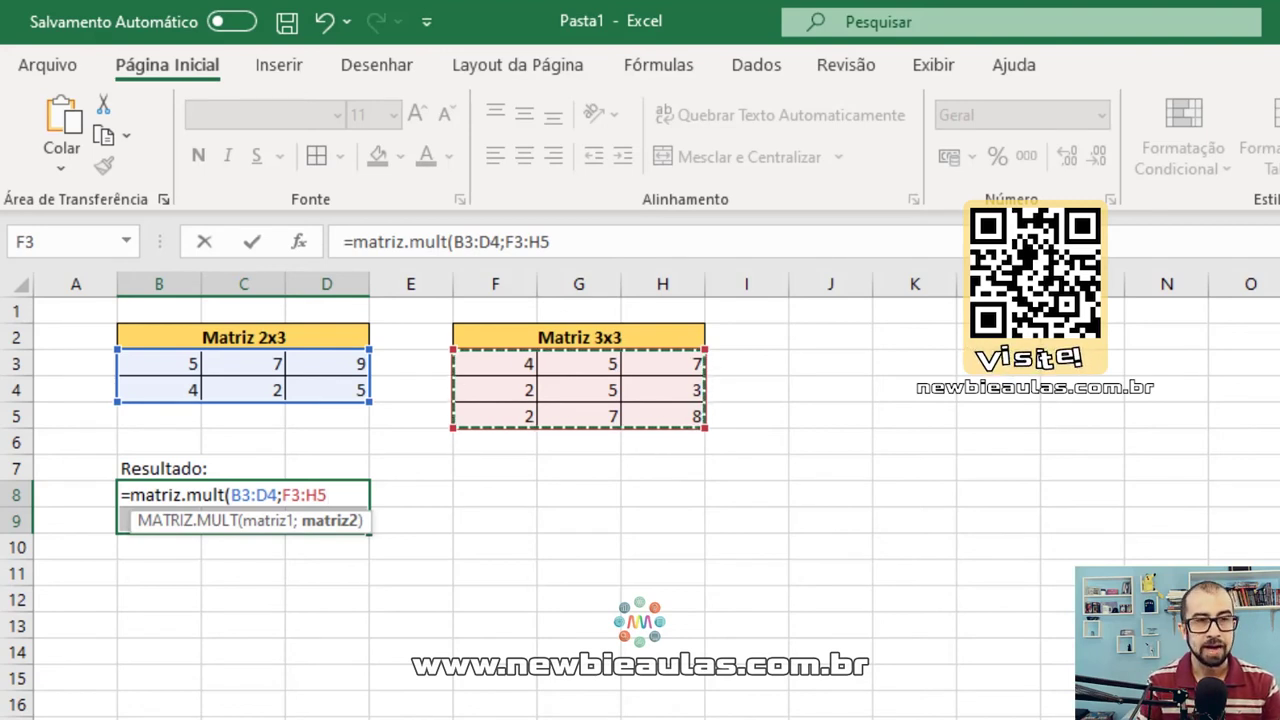
{"action": "type", "text": ")"}
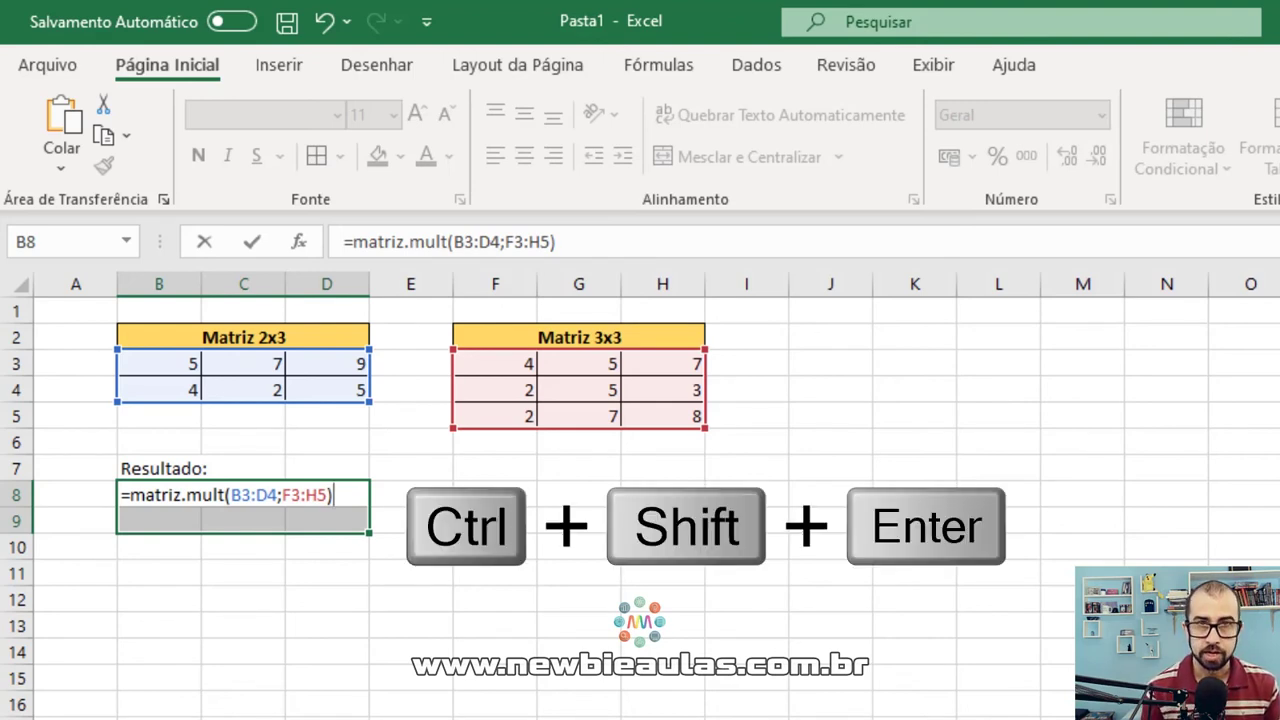
Enter the formula as an array with Ctrl+Shift+Enter and apply All Borders to B8:D9
{"action": "key", "text": "ctrl+shift+Return"}
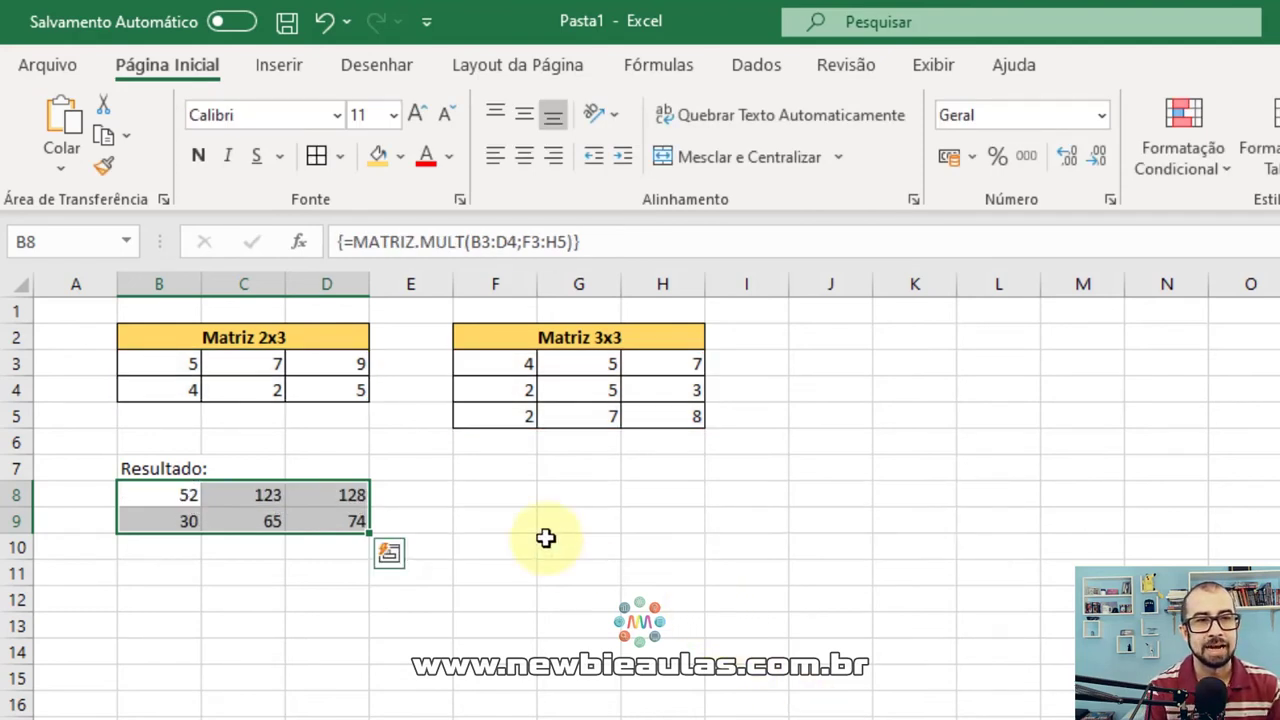
{"action": "left_click", "coordinate": [543, 537]}
{"action": "left_click", "coordinate": [176, 496]}
{"action": "left_click_drag", "start_coordinate": [176, 496], "coordinate": [332, 519]}
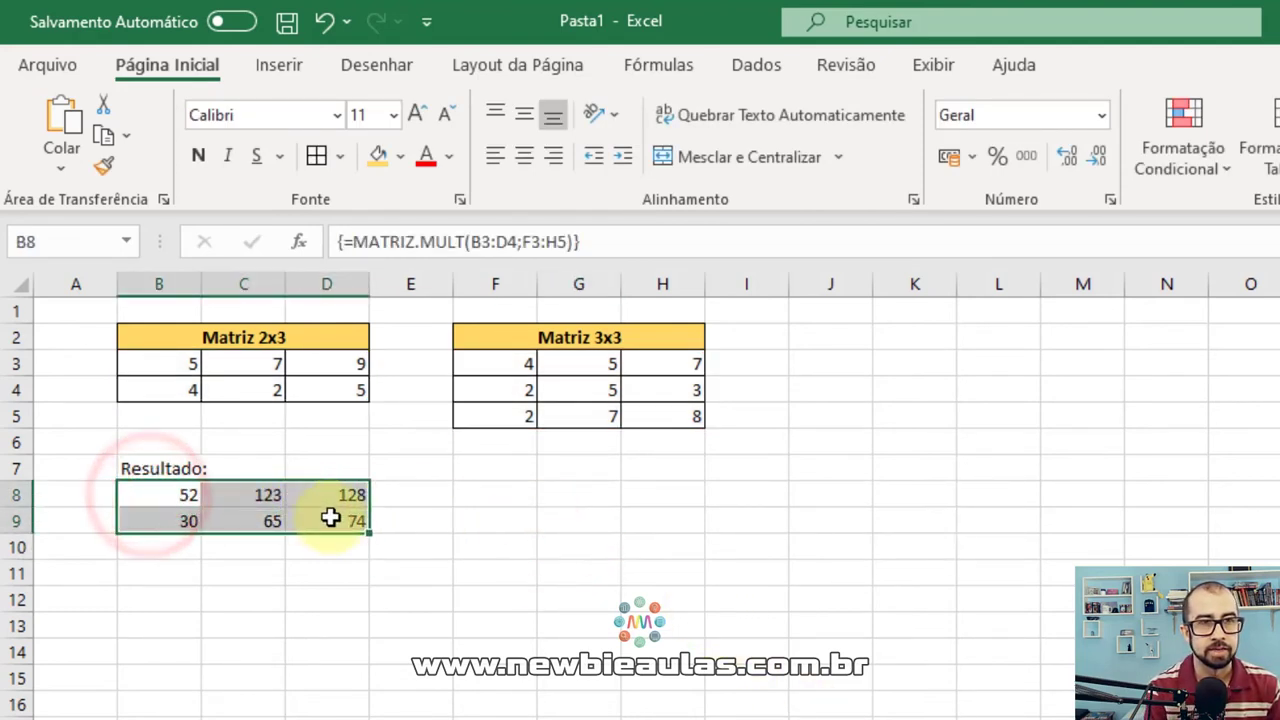
{"action": "left_click", "coordinate": [305, 153]}
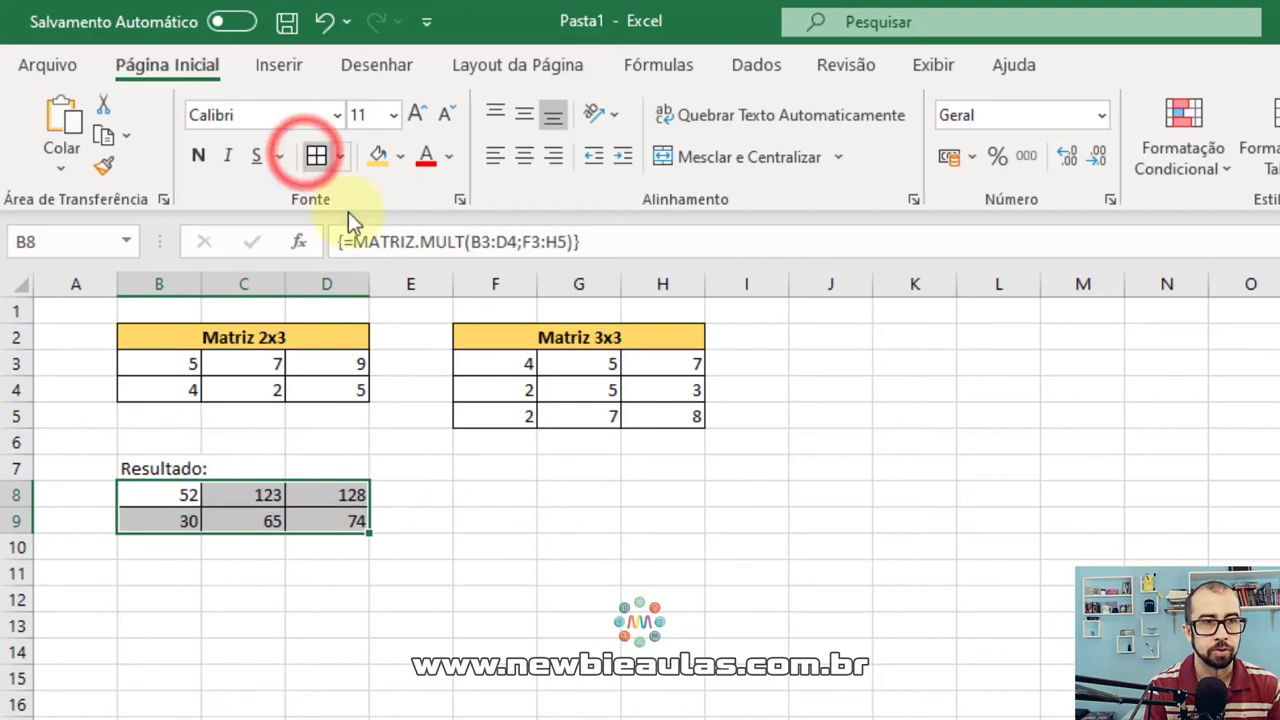
{"action": "left_click", "coordinate": [655, 597]}
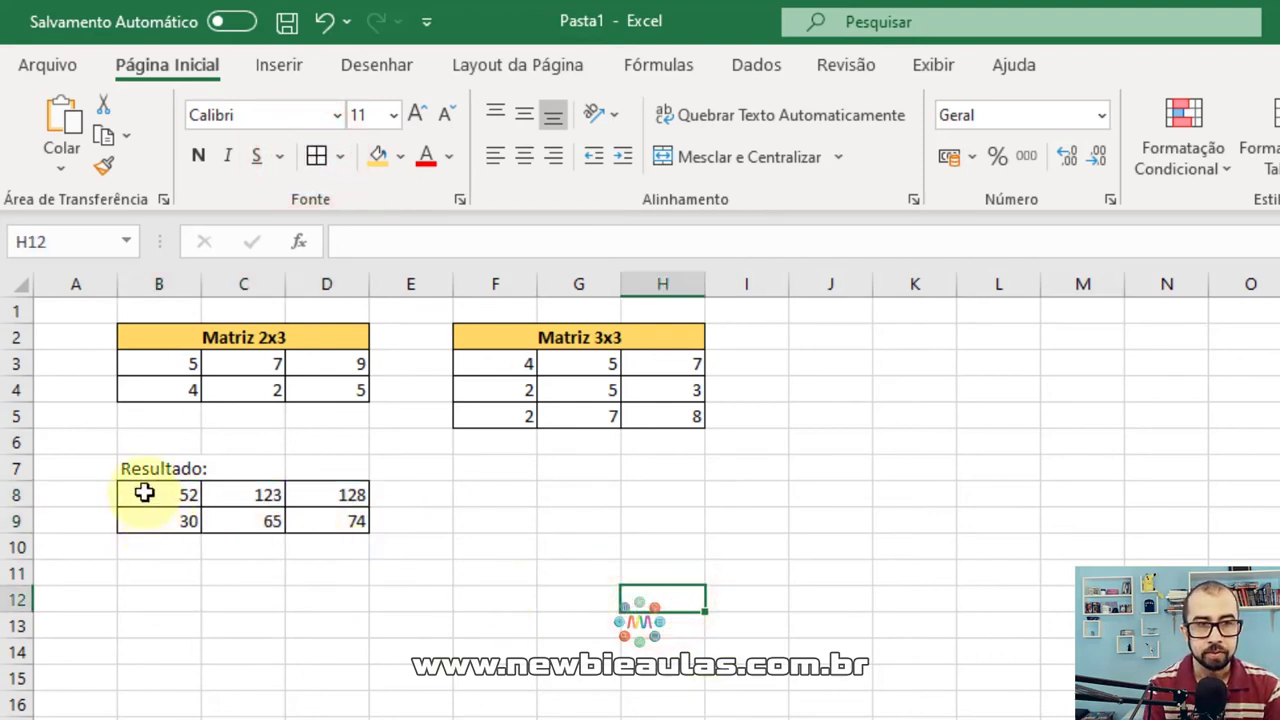
{"action": "left_click_drag", "start_coordinate": [147, 505], "coordinate": [305, 521]}
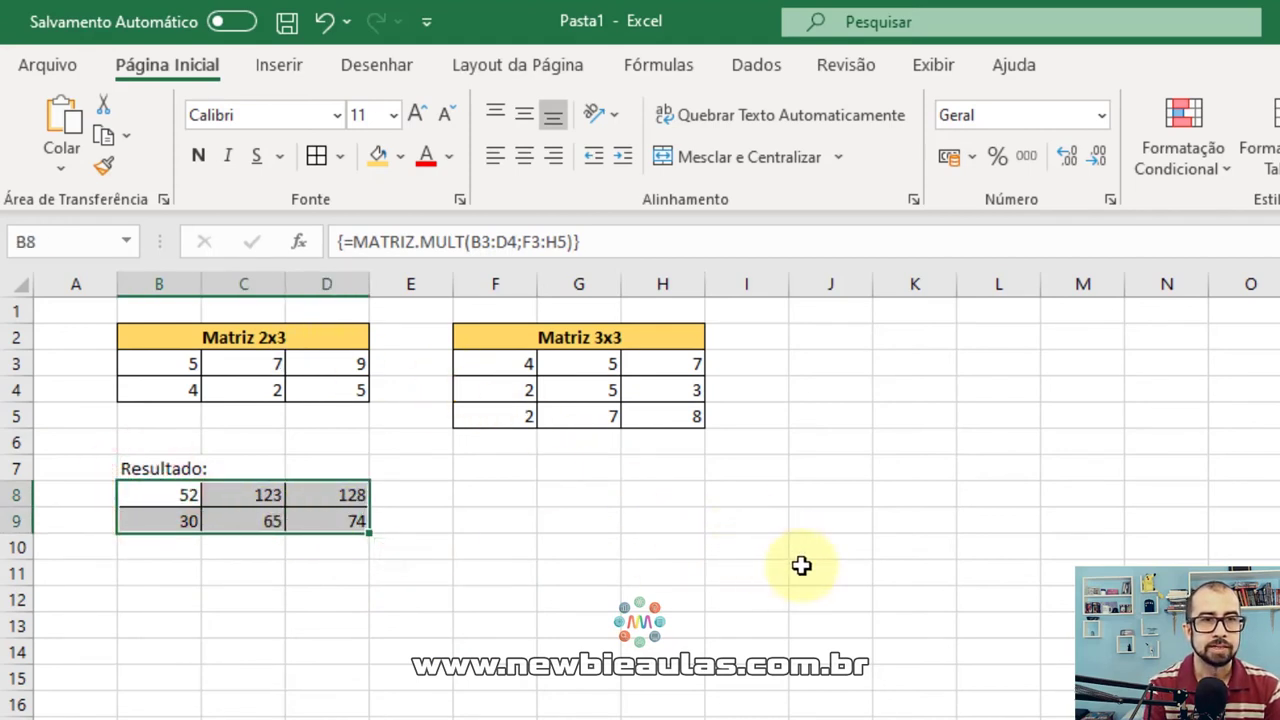
{"action": "left_click", "coordinate": [662, 570]}
{"action": "left_click", "coordinate": [350, 525]}
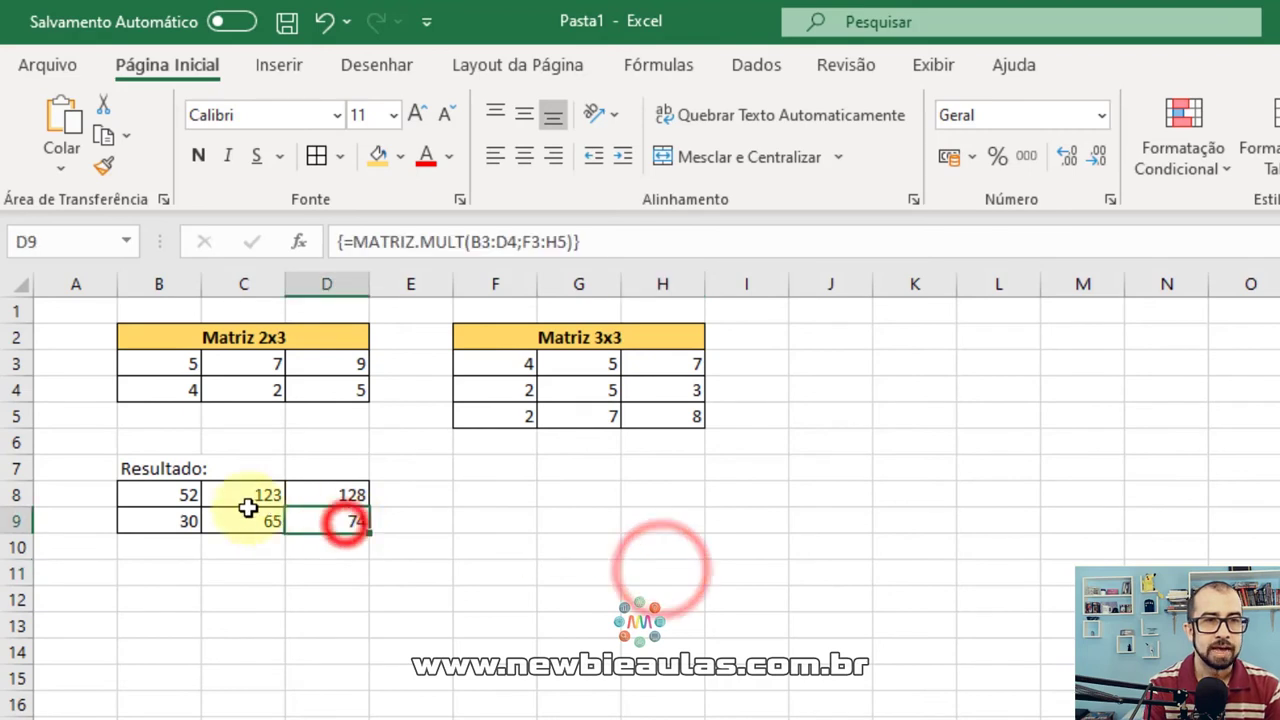
{"action": "left_click", "coordinate": [262, 518]}
{"action": "left_click", "coordinate": [238, 497]}
{"action": "left_click", "coordinate": [158, 495]}
{"action": "left_click", "coordinate": [163, 516]}
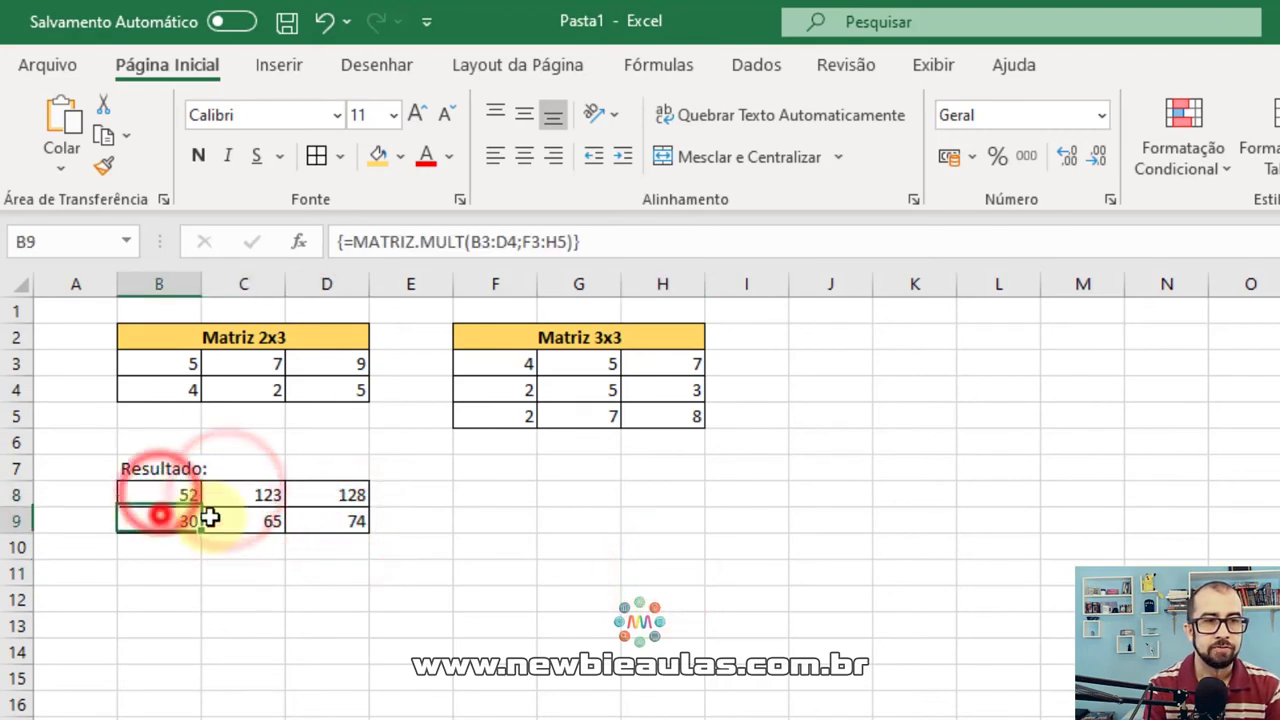
{"action": "left_click", "coordinate": [246, 492]}
{"action": "left_click", "coordinate": [263, 518]}
{"action": "left_click", "coordinate": [178, 524]}
{"action": "left_click", "coordinate": [256, 518]}
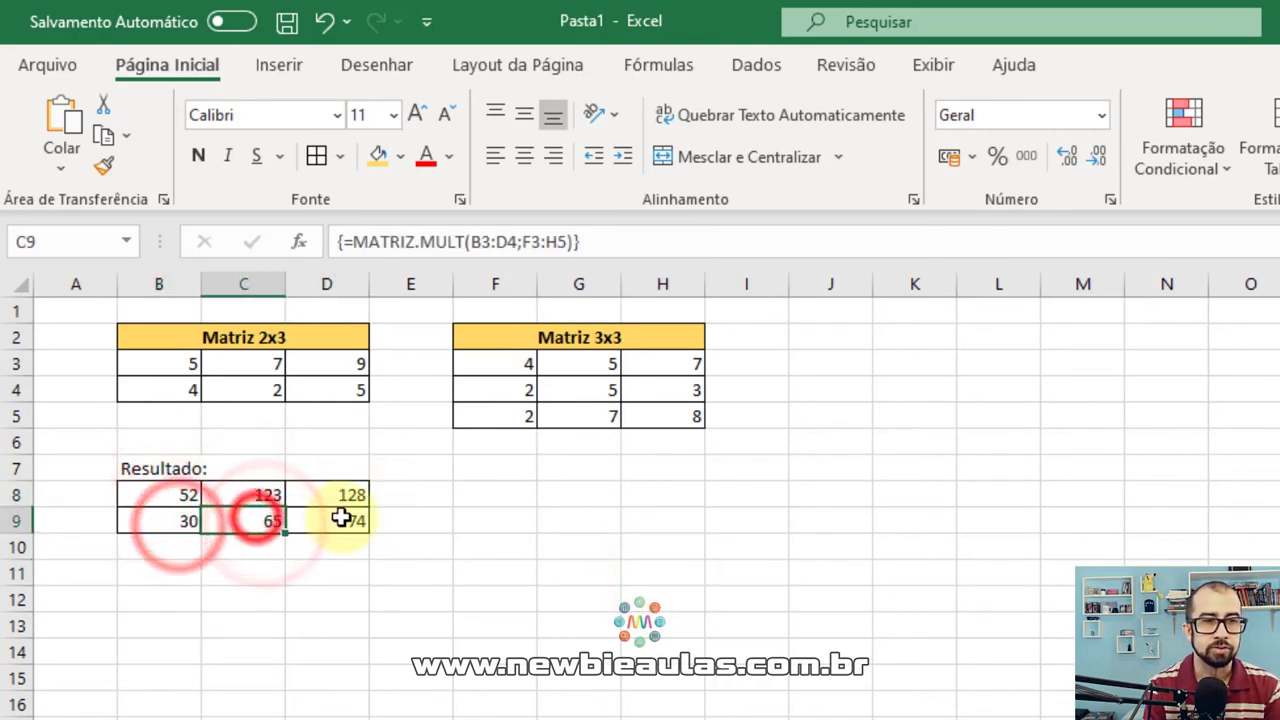
{"action": "left_click", "coordinate": [342, 497]}
{"action": "left_click", "coordinate": [230, 492]}
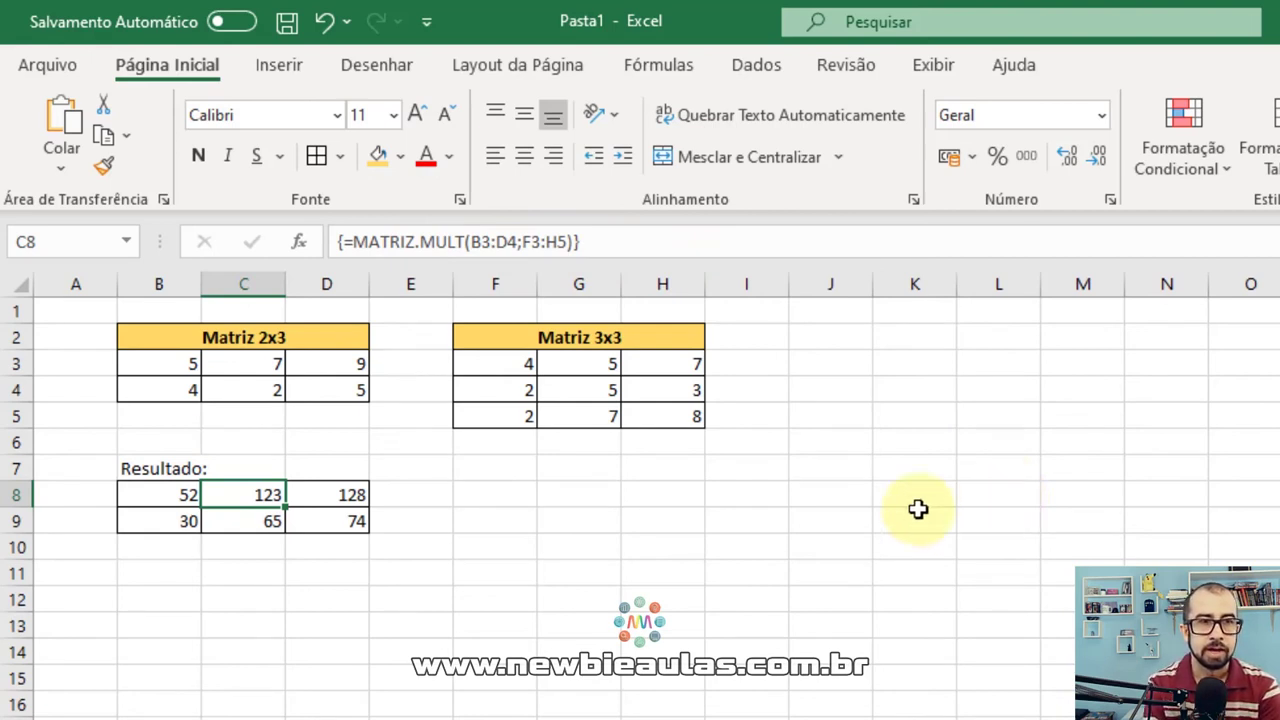
{"action": "left_click", "coordinate": [335, 493]}
{"action": "left_click", "coordinate": [320, 519]}
{"action": "left_click", "coordinate": [251, 521]}
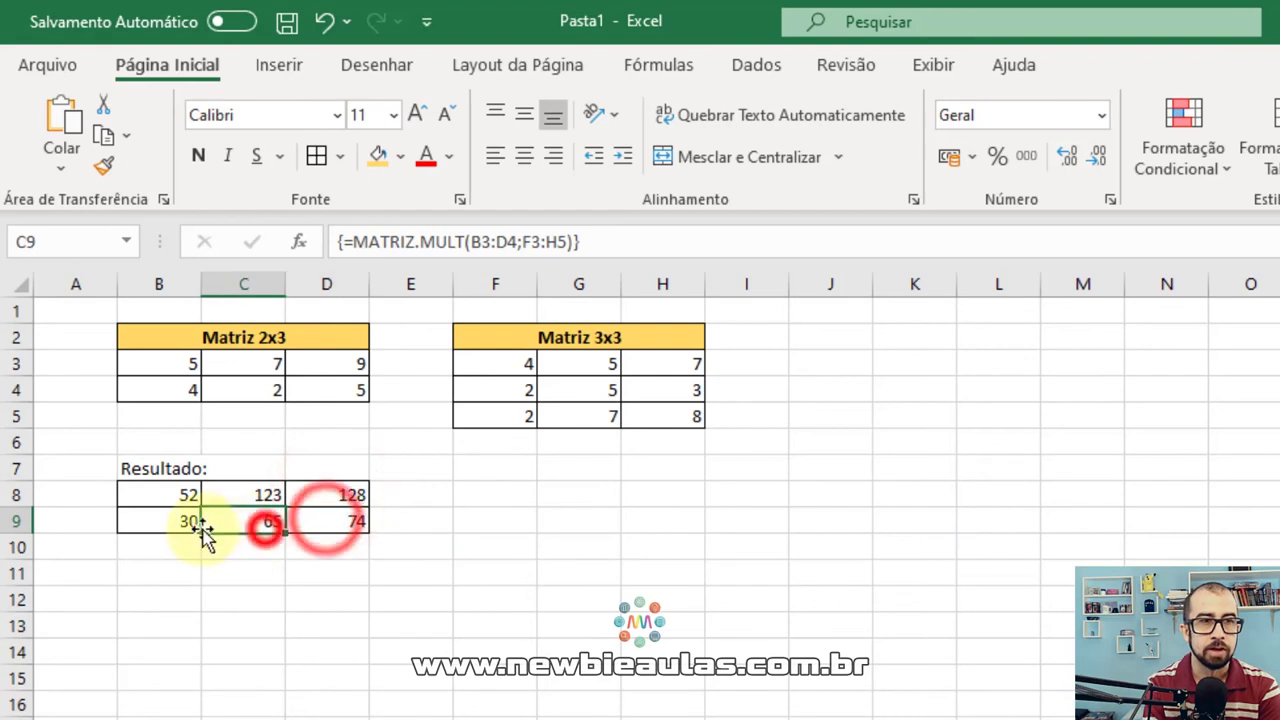
{"action": "left_click", "coordinate": [168, 521]}
{"action": "left_click", "coordinate": [166, 493]}
{"action": "left_click", "coordinate": [229, 492]}
{"action": "left_click", "coordinate": [355, 491]}
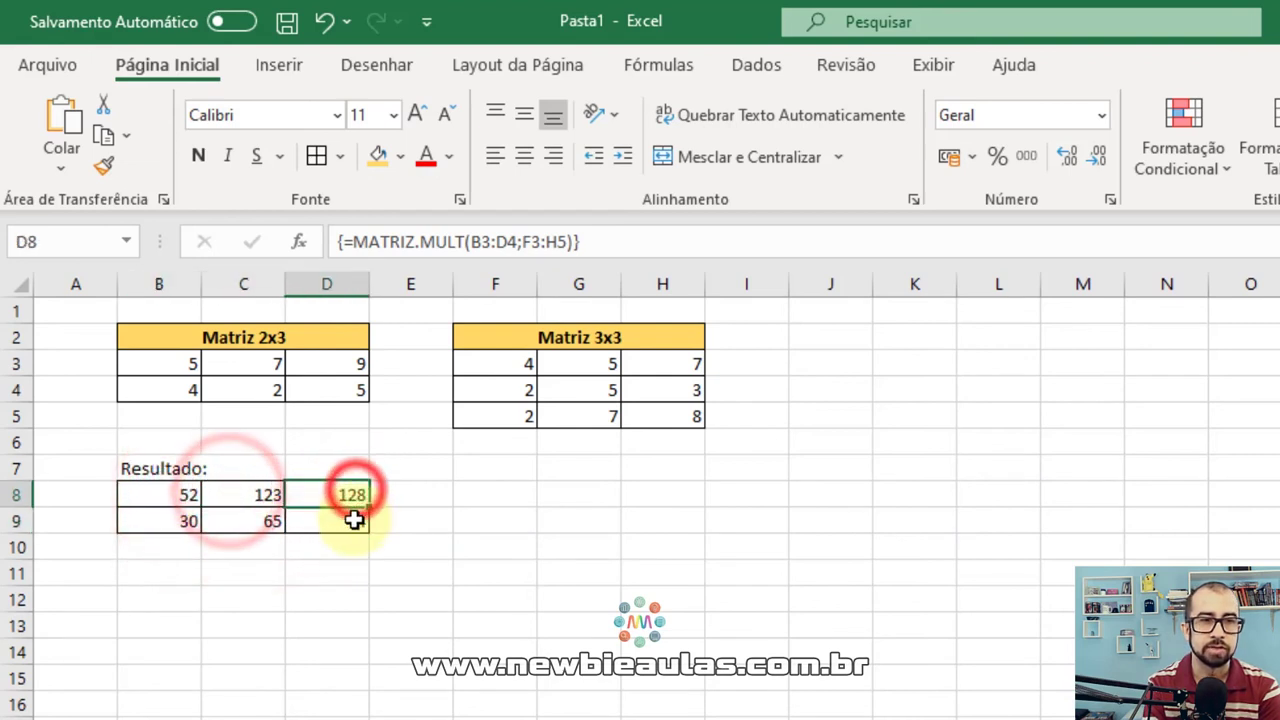
{"action": "left_click", "coordinate": [352, 519]}
{"action": "left_click", "coordinate": [262, 521]}
{"action": "left_click", "coordinate": [172, 519]}
{"action": "left_click", "coordinate": [266, 493]}
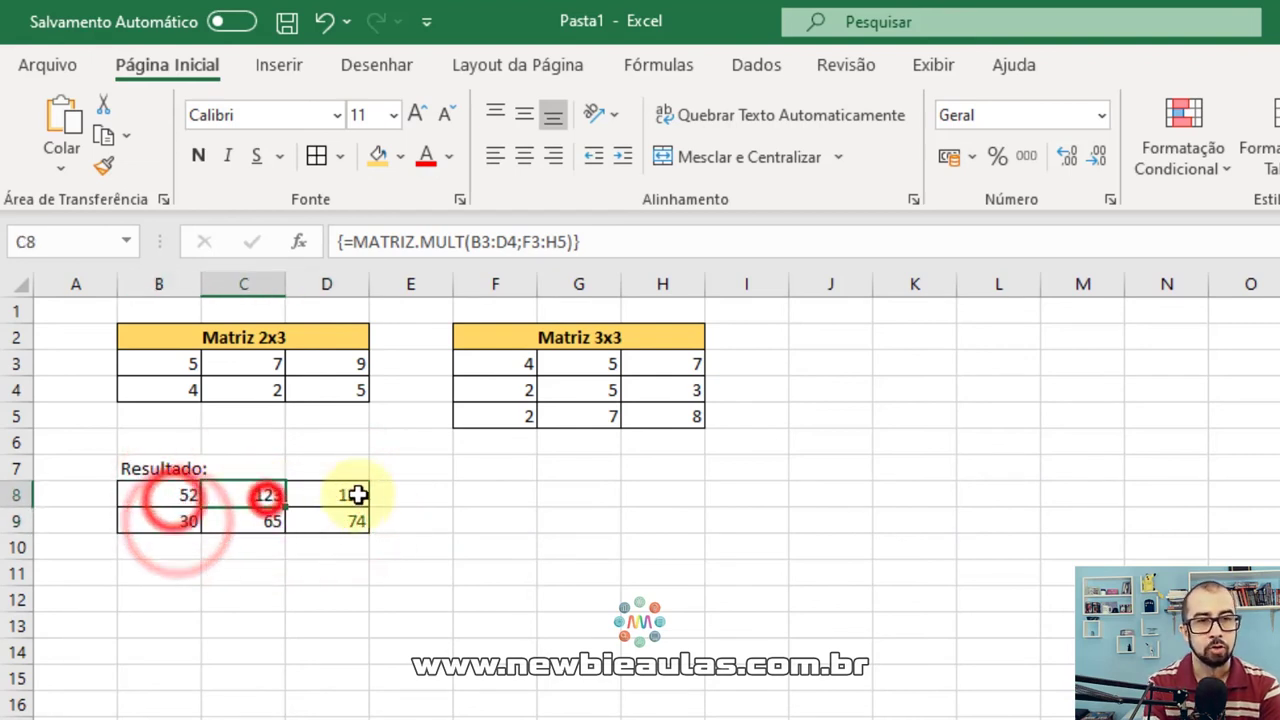
{"action": "left_click", "coordinate": [357, 491]}
{"action": "left_click", "coordinate": [334, 520]}
{"action": "left_click", "coordinate": [246, 520]}
{"action": "left_click", "coordinate": [180, 520]}
{"action": "left_click", "coordinate": [170, 495]}
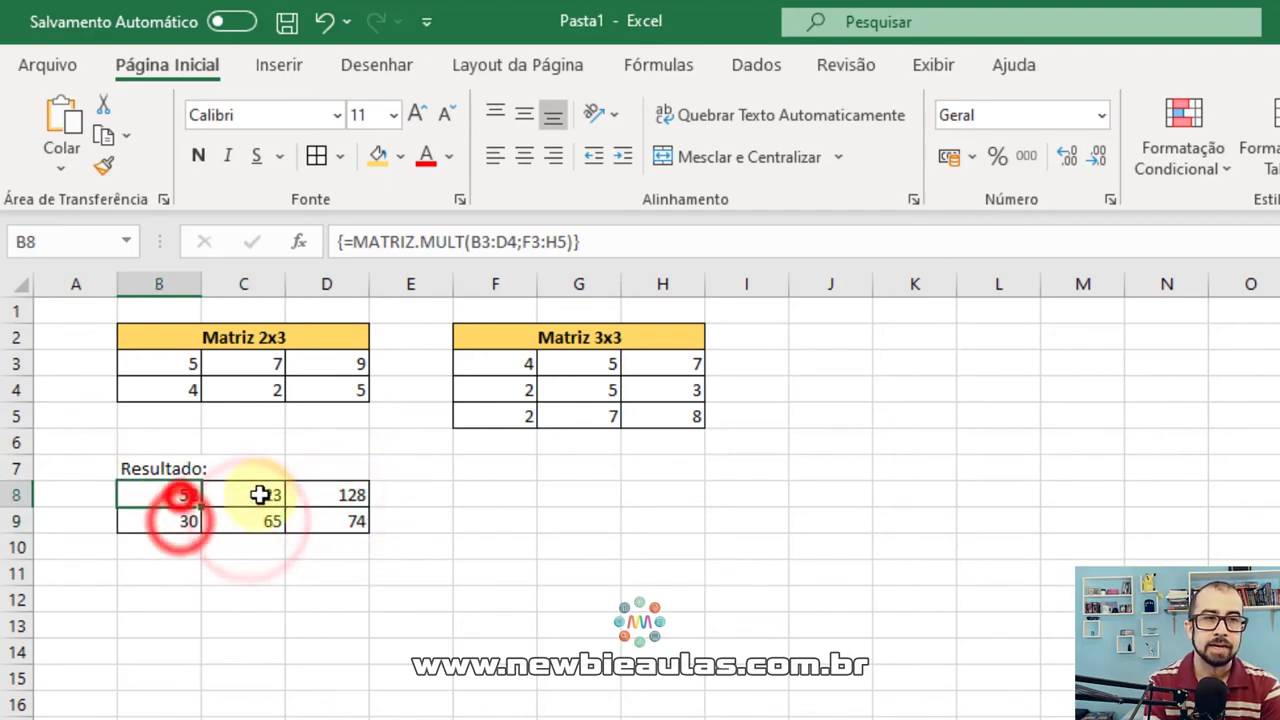
{"action": "left_click", "coordinate": [252, 493]}
{"action": "left_click", "coordinate": [323, 494]}
{"action": "left_click", "coordinate": [334, 517]}
{"action": "left_click", "coordinate": [246, 521]}
{"action": "left_click", "coordinate": [152, 522]}
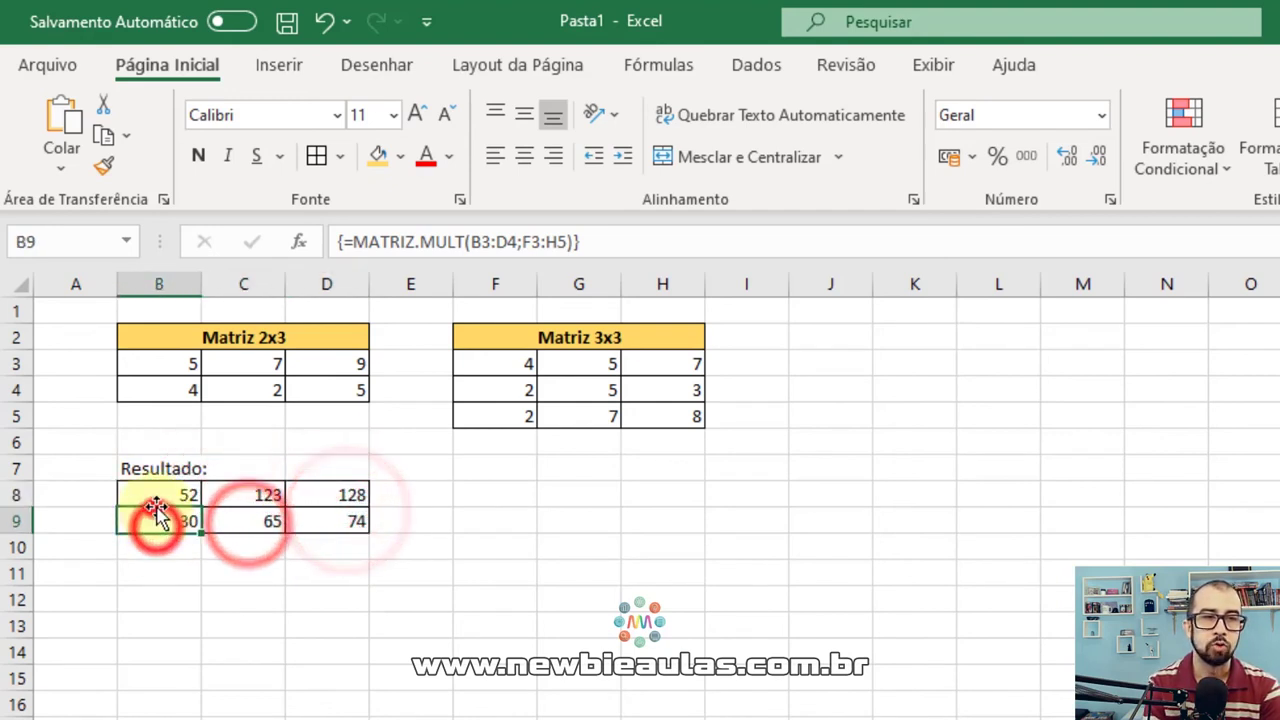
{"action": "left_click", "coordinate": [178, 493]}
{"action": "left_click", "coordinate": [238, 492]}
{"action": "left_click", "coordinate": [325, 488]}
{"action": "left_click", "coordinate": [343, 518]}
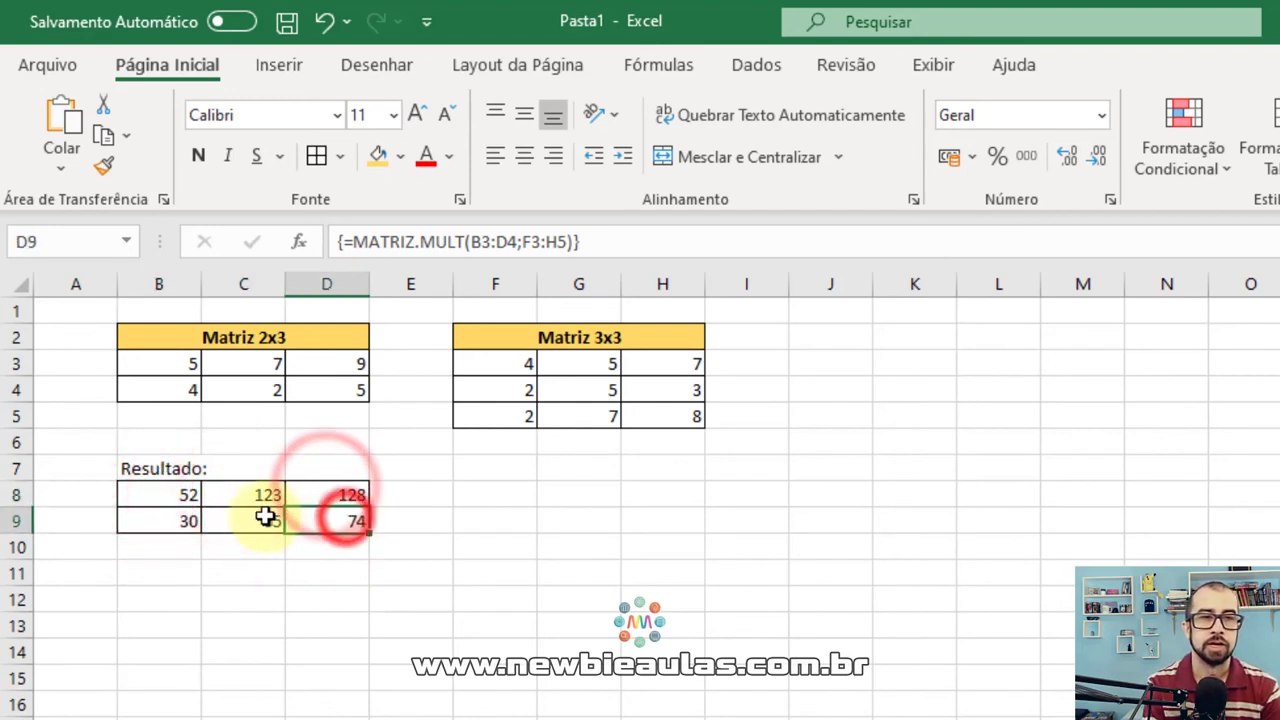
{"action": "left_click", "coordinate": [258, 521]}
{"action": "left_click", "coordinate": [180, 521]}
{"action": "left_click", "coordinate": [186, 494]}
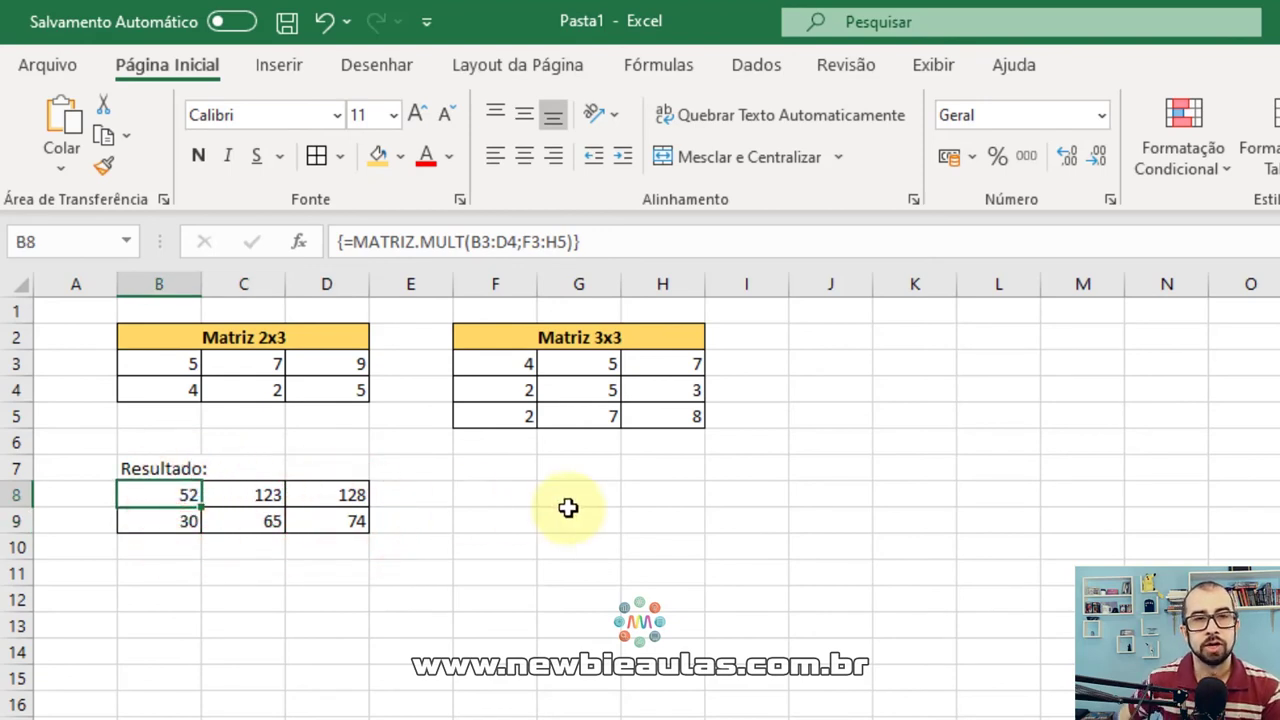